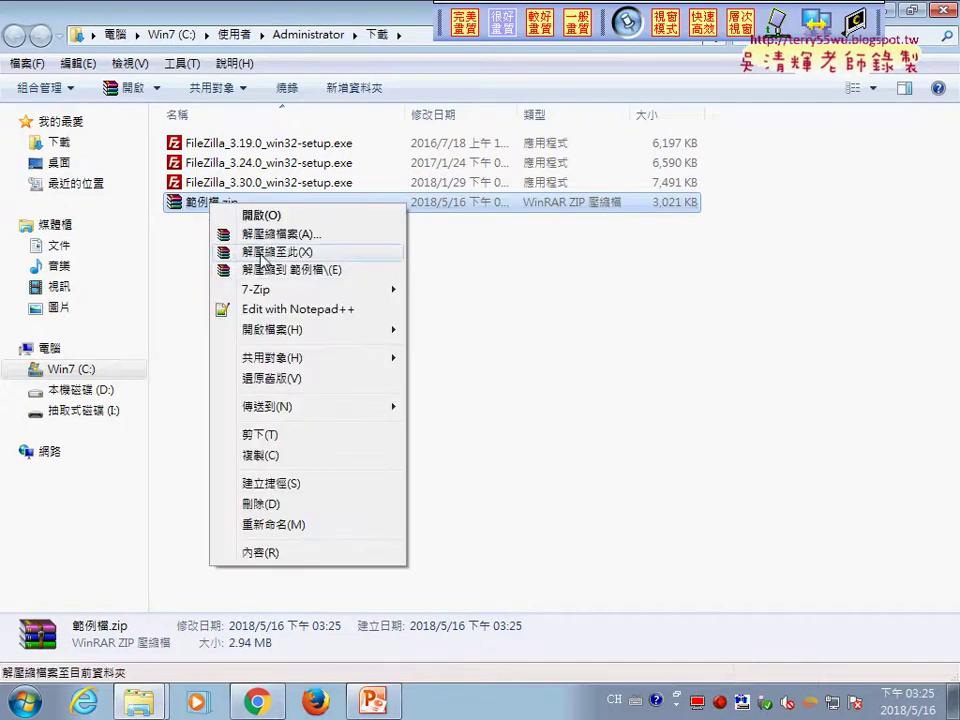
# - Extract 範例檔.zip into the current downloads folder and open the extracted 範例檔 folder
pyautogui.click(261, 254)
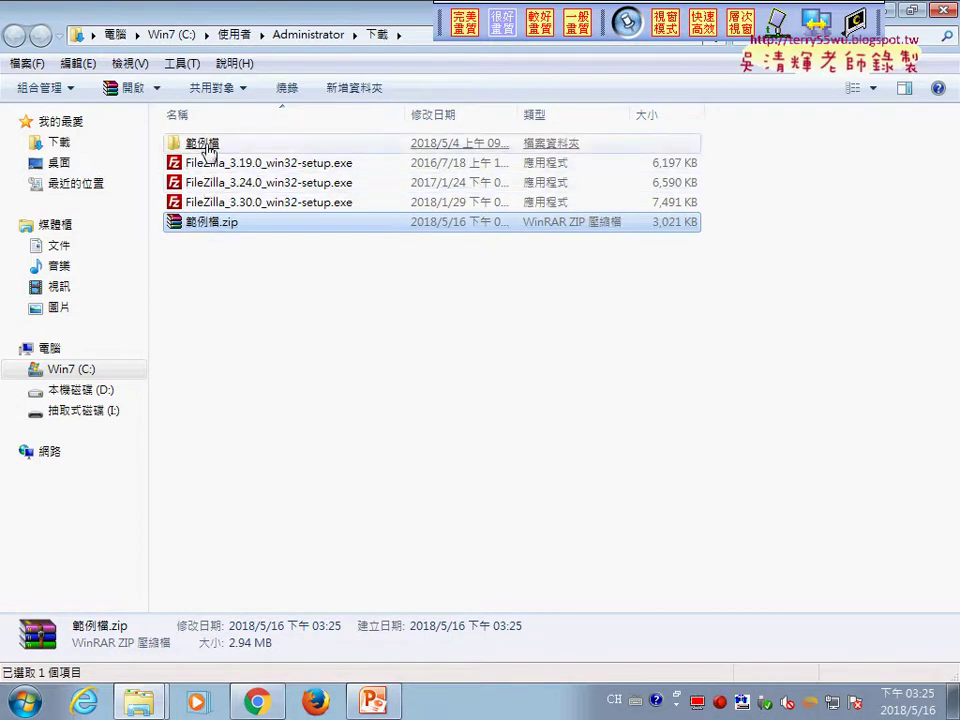
pyautogui.doubleClick(209, 146)
pyautogui.click(206, 146)
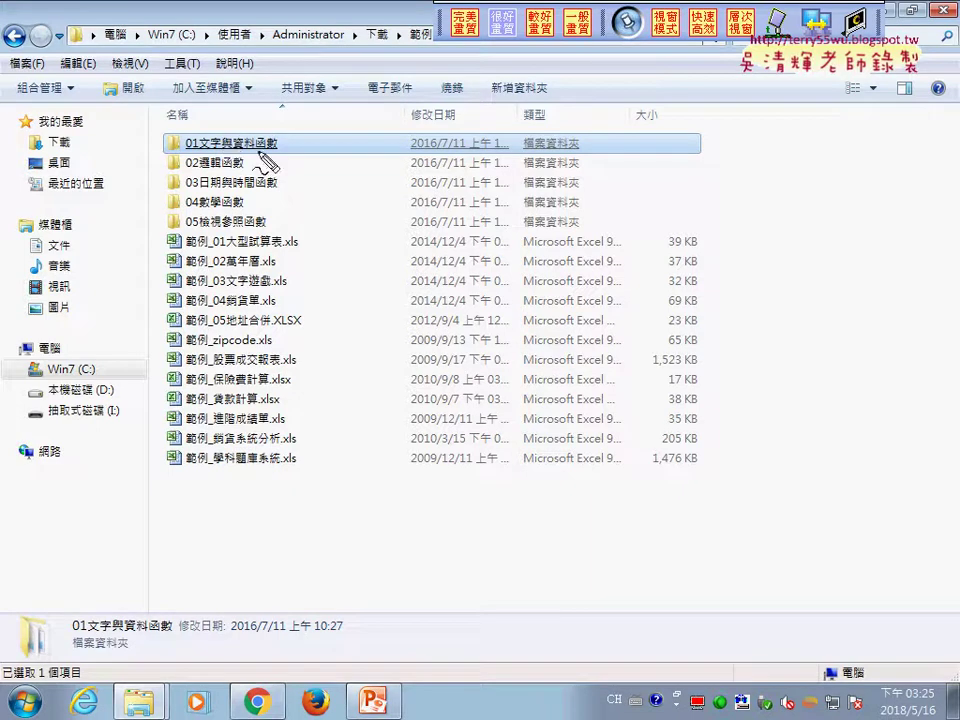
pyautogui.moveTo(277, 153)
pyautogui.mouseDown()
pyautogui.moveTo(170, 153)
pyautogui.moveTo(190, 130)
pyautogui.moveTo(292, 138)
pyautogui.moveTo(278, 150)
pyautogui.mouseUp()
pyautogui.moveTo(353, 76)
pyautogui.mouseDown()
pyautogui.moveTo(287, 126)
pyautogui.moveTo(300, 118)
pyautogui.moveTo(326, 145)
pyautogui.mouseUp()
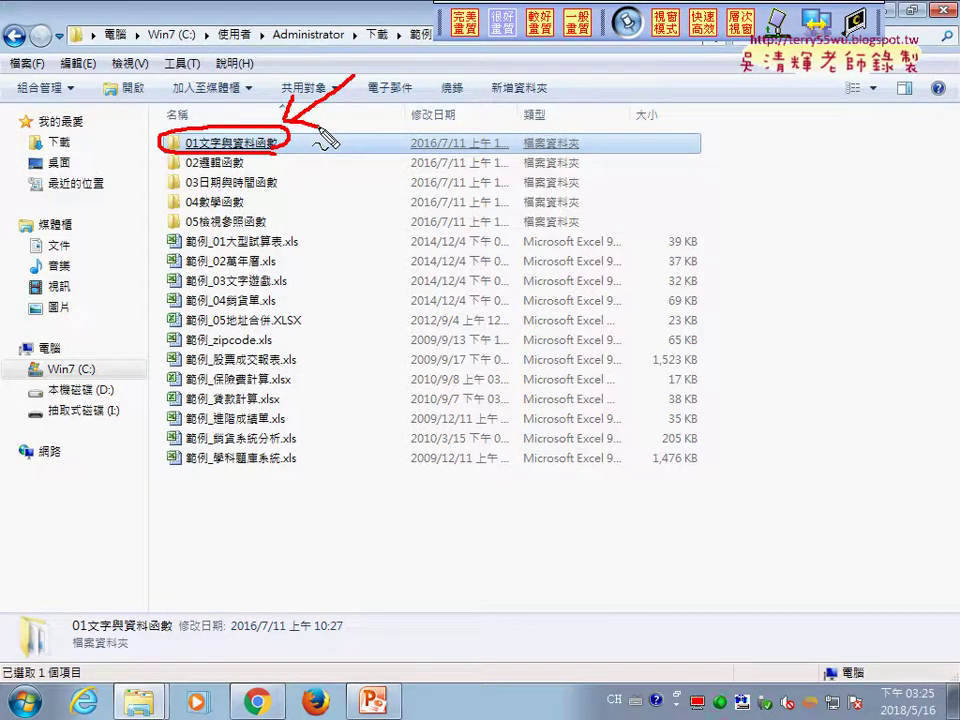
pyautogui.rightClick(322, 135)
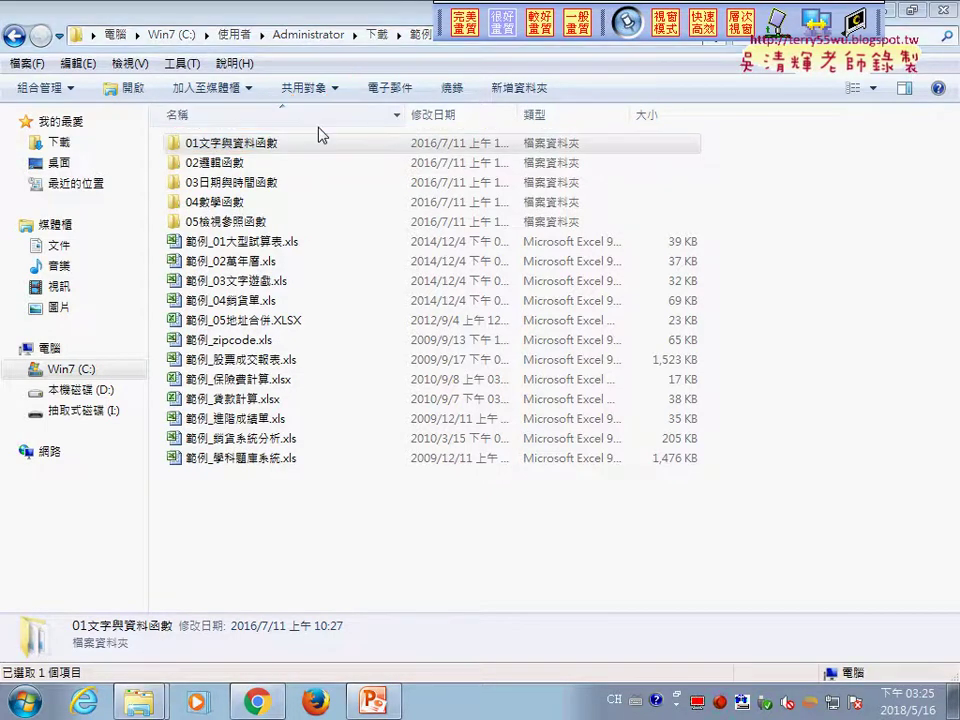
# - Open the workbook 01文字與資料函數.xls from the 01文字與資料函數 folder and show the beginning of the 綜合練習 sheet
pyautogui.click(272, 148)
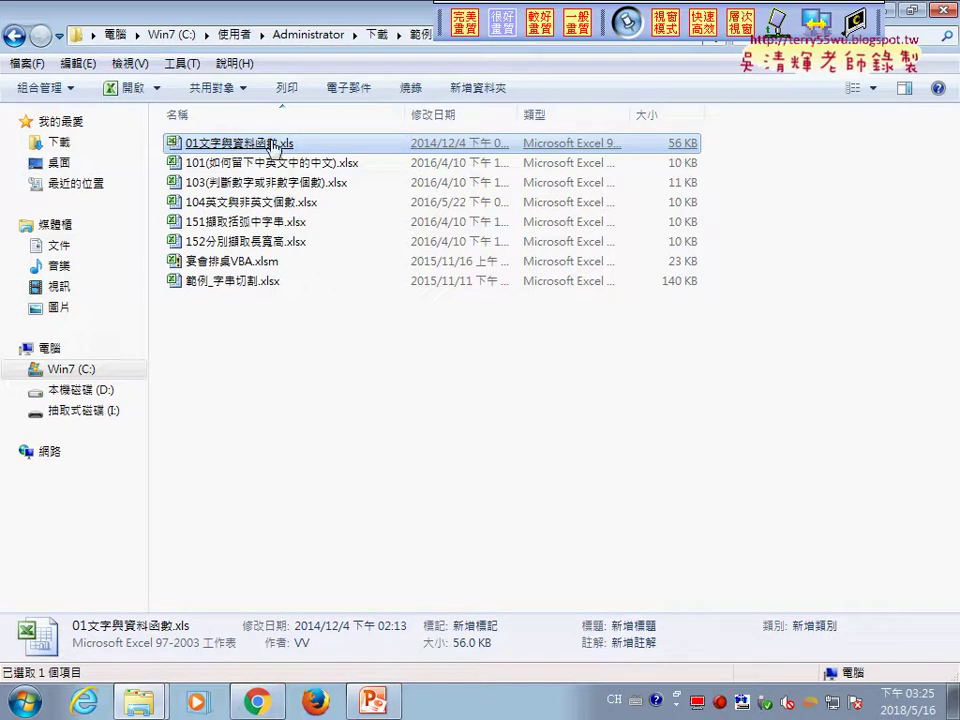
pyautogui.doubleClick(273, 146)
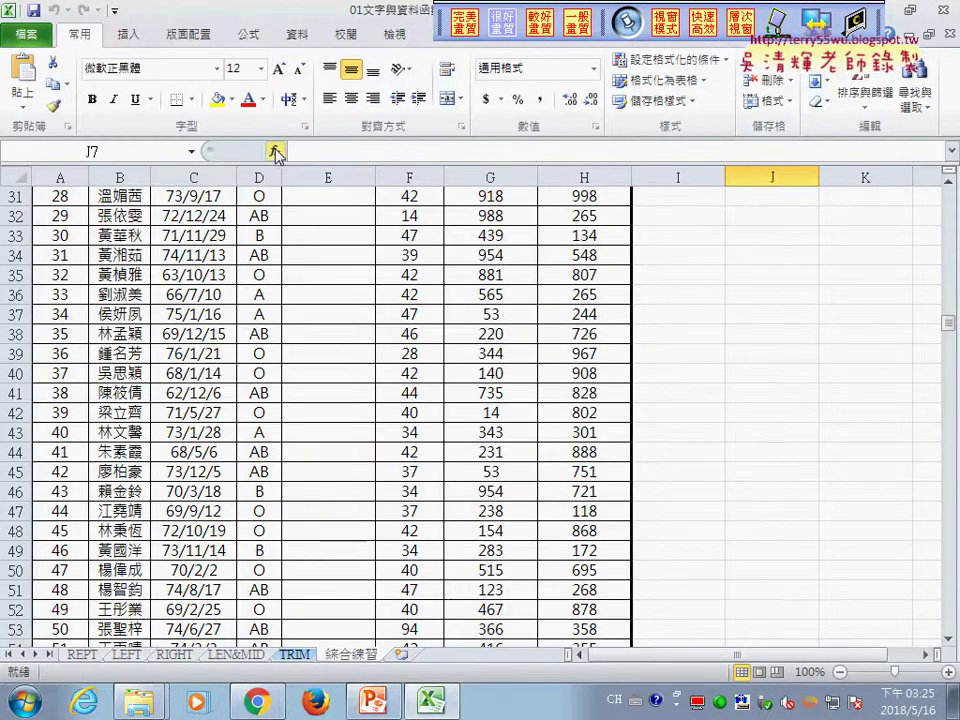
pyautogui.moveTo(948, 322); pyautogui.dragTo(713, 150)
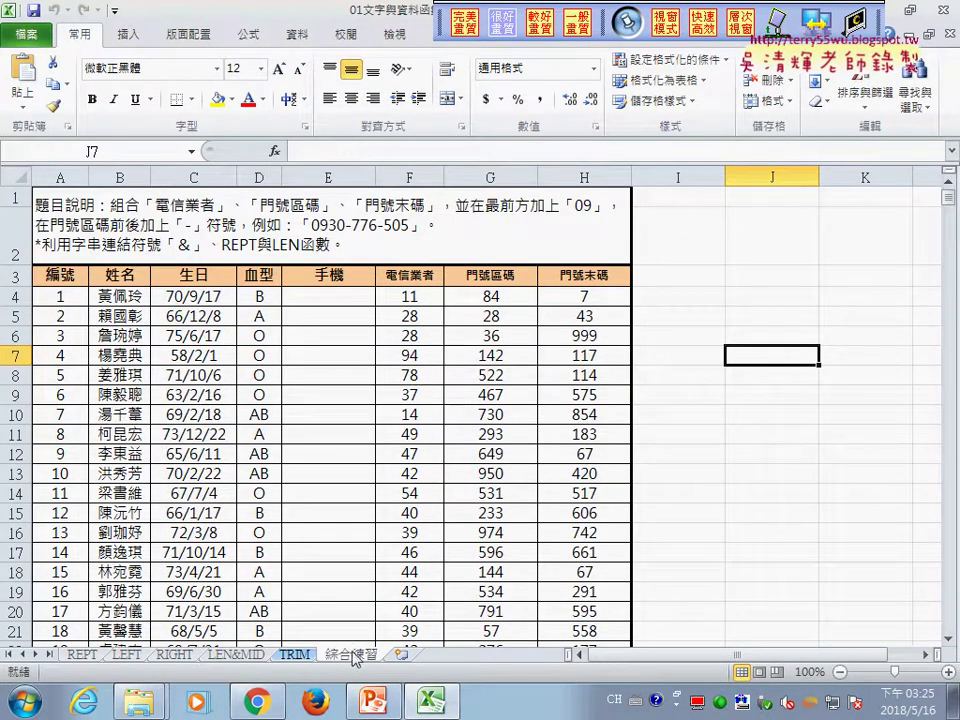
# - Widen the 手機 column (E) and select its first data cell, E4
pyautogui.moveTo(377, 174); pyautogui.dragTo(427, 174)
pyautogui.click(380, 275)
pyautogui.click(376, 296)
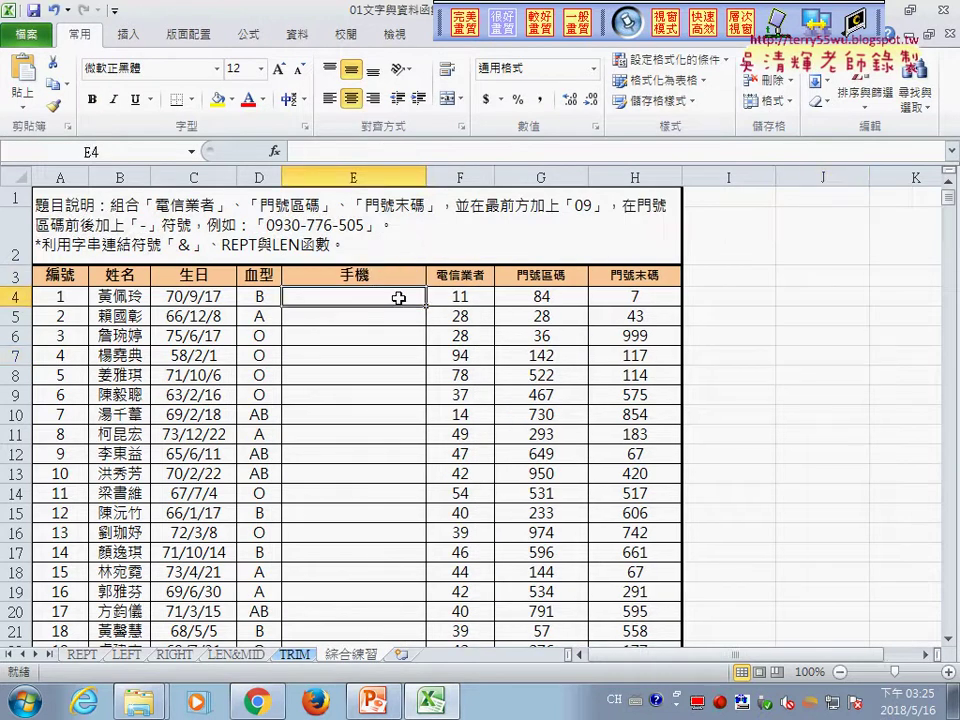
pyautogui.click(398, 274)
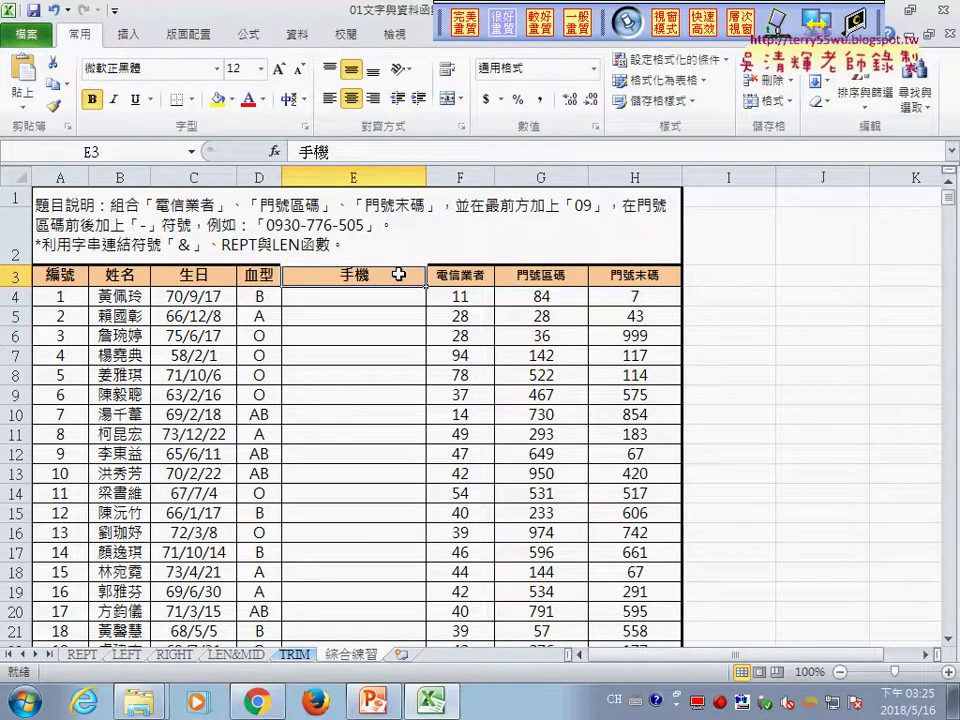
pyautogui.click(397, 296)
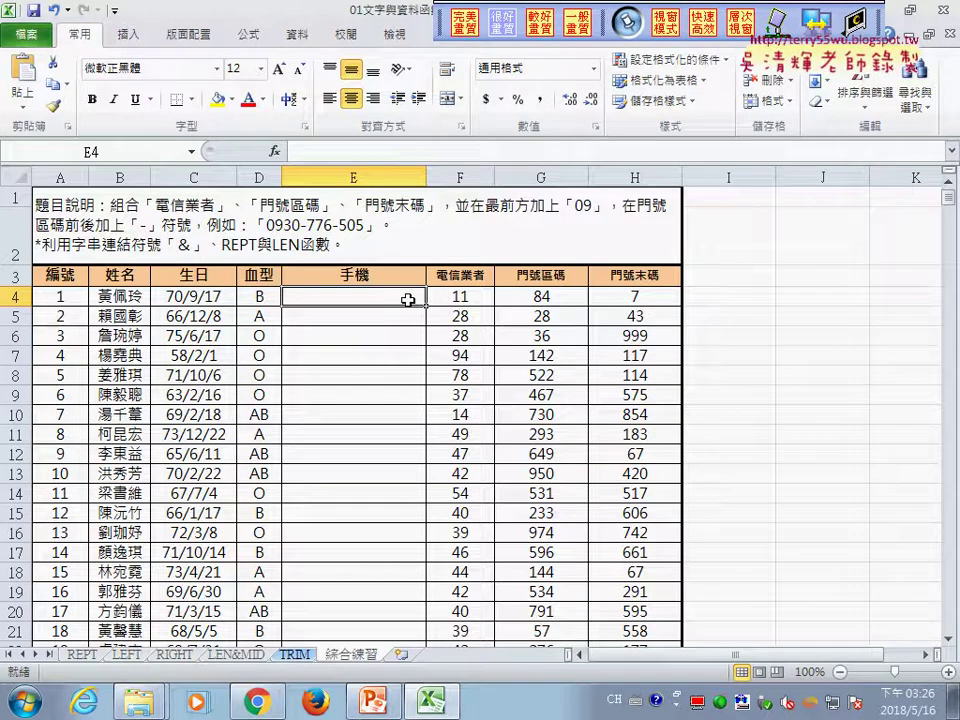
# - Examine the first record's source values in F4:H4, the 文字 function category and the exercise description in A1
pyautogui.moveTo(456, 297); pyautogui.dragTo(607, 297)
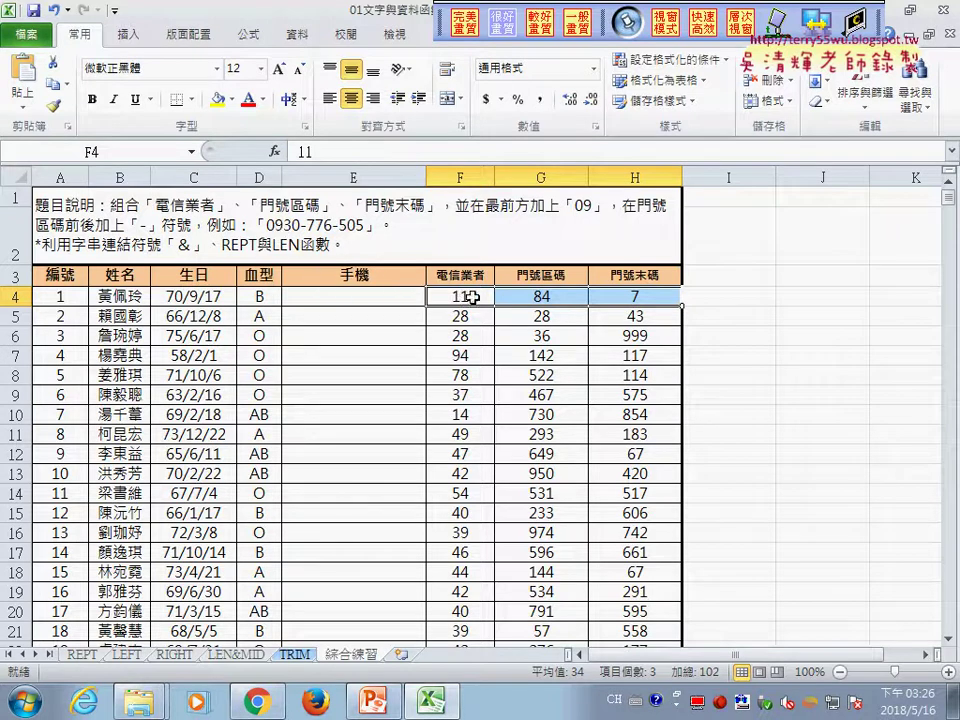
pyautogui.click(577, 300)
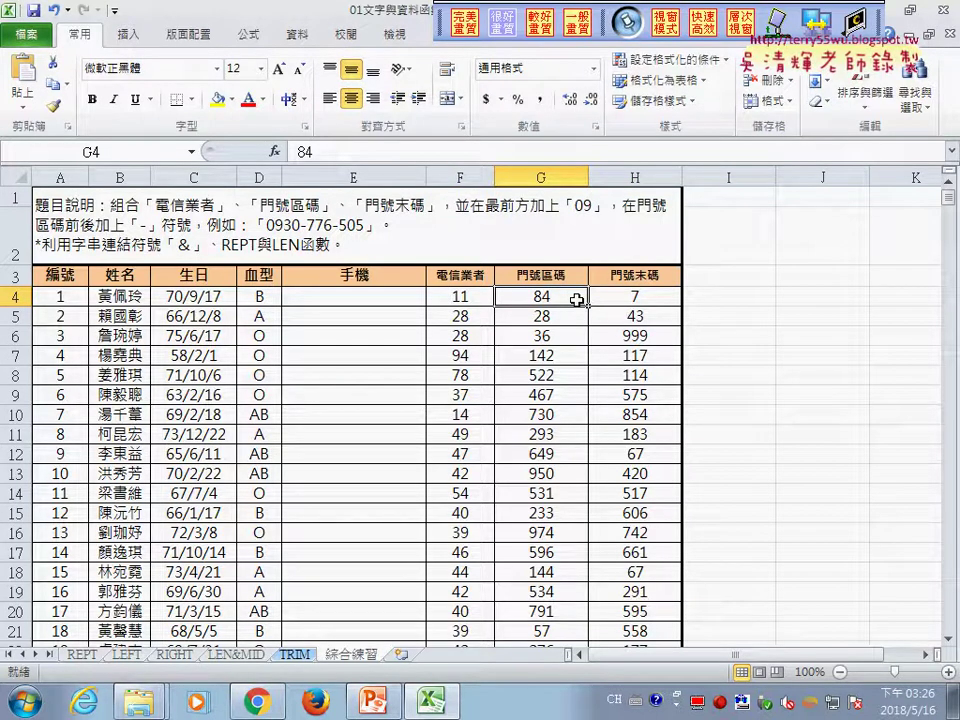
pyautogui.click(609, 300)
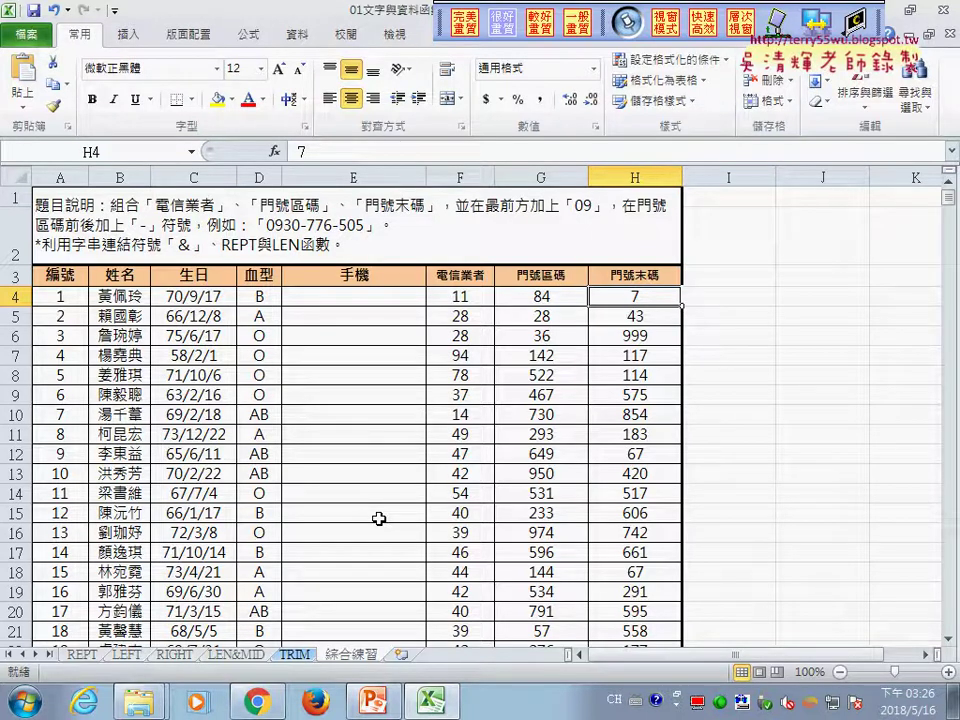
pyautogui.click(389, 300)
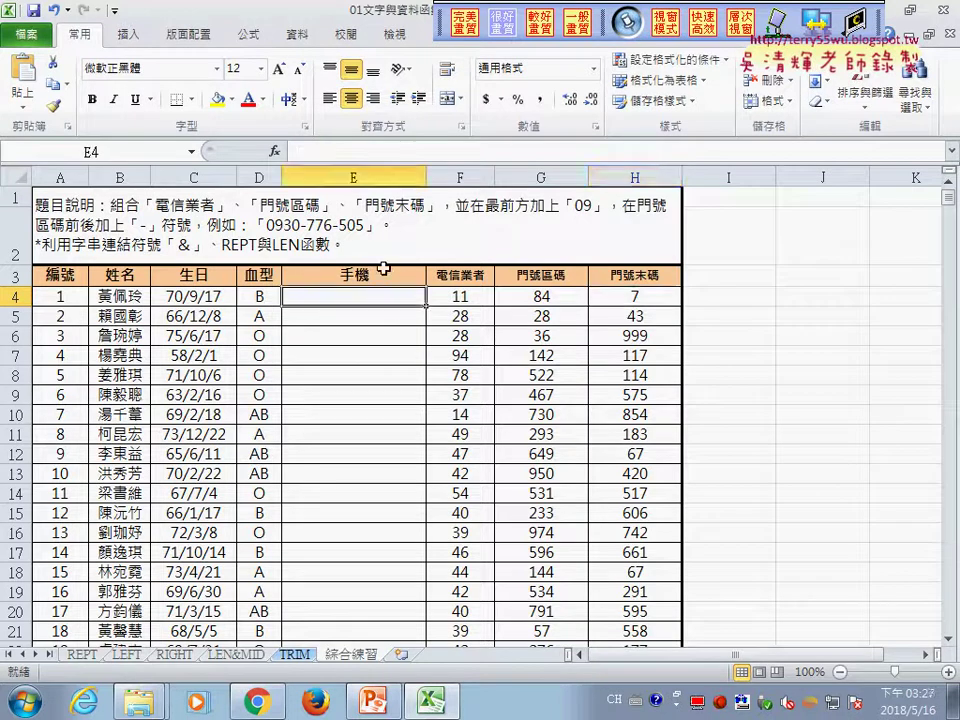
pyautogui.click(272, 151)
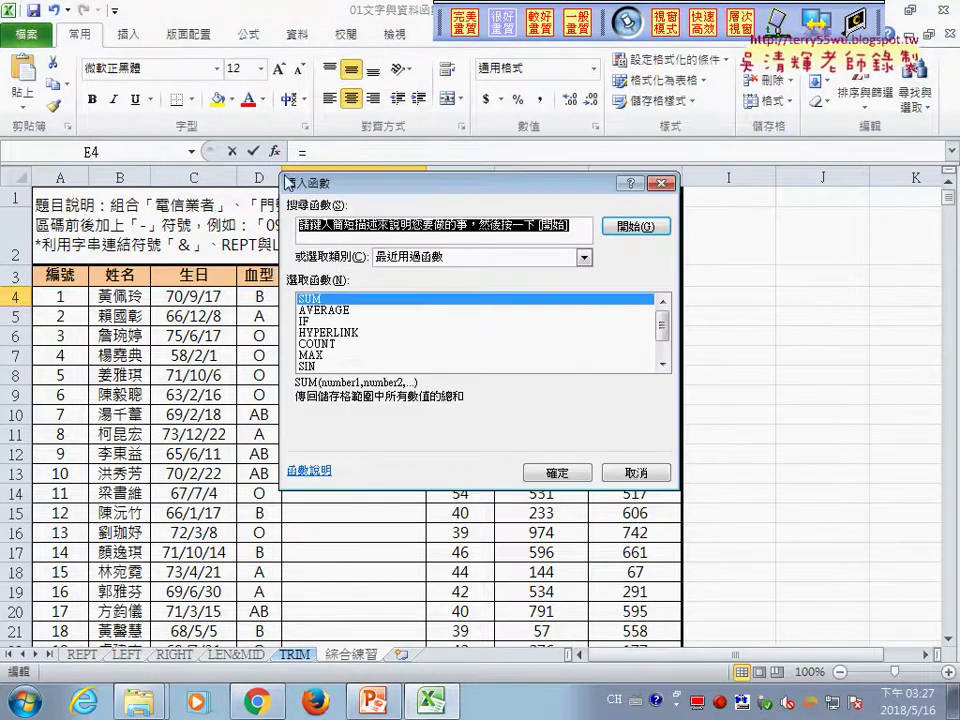
pyautogui.click(584, 257)
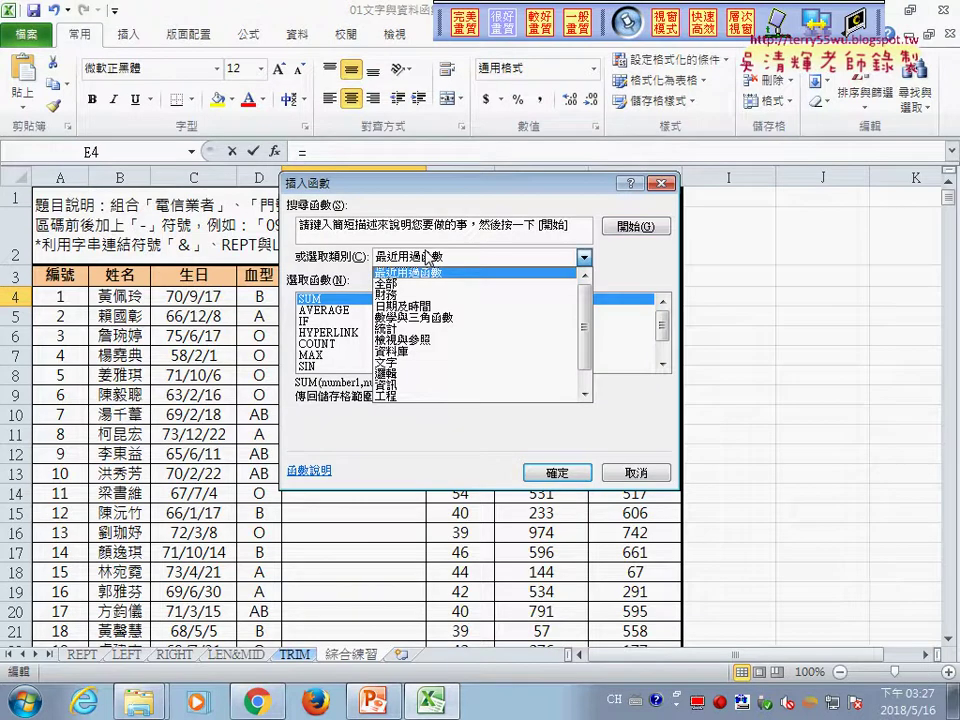
pyautogui.click(400, 362)
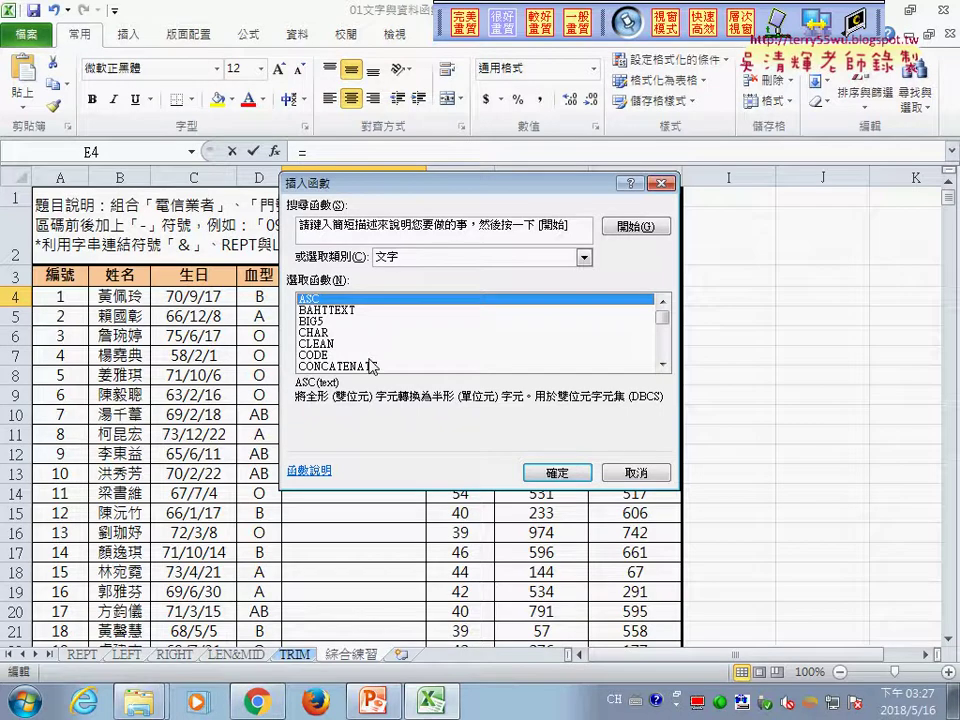
pyautogui.click(636, 472)
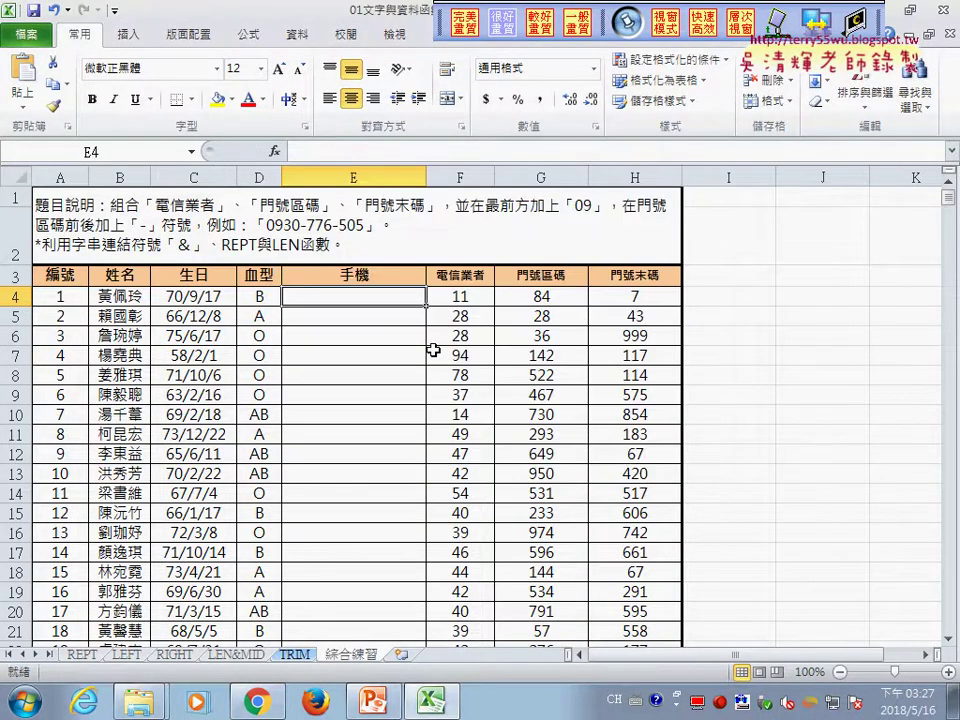
pyautogui.click(265, 244)
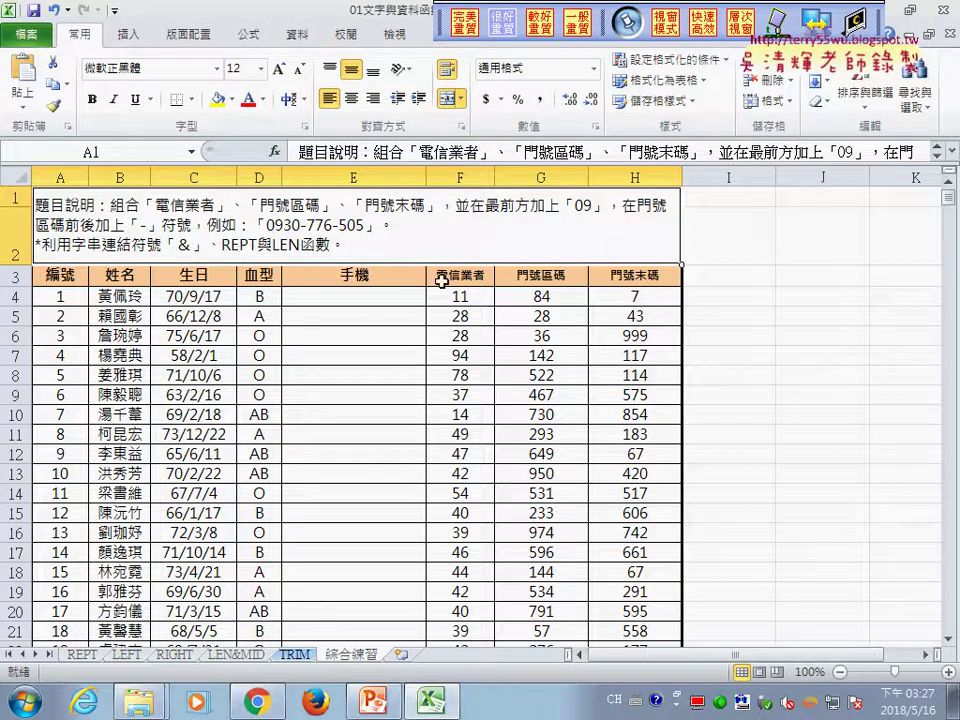
pyautogui.click(542, 298)
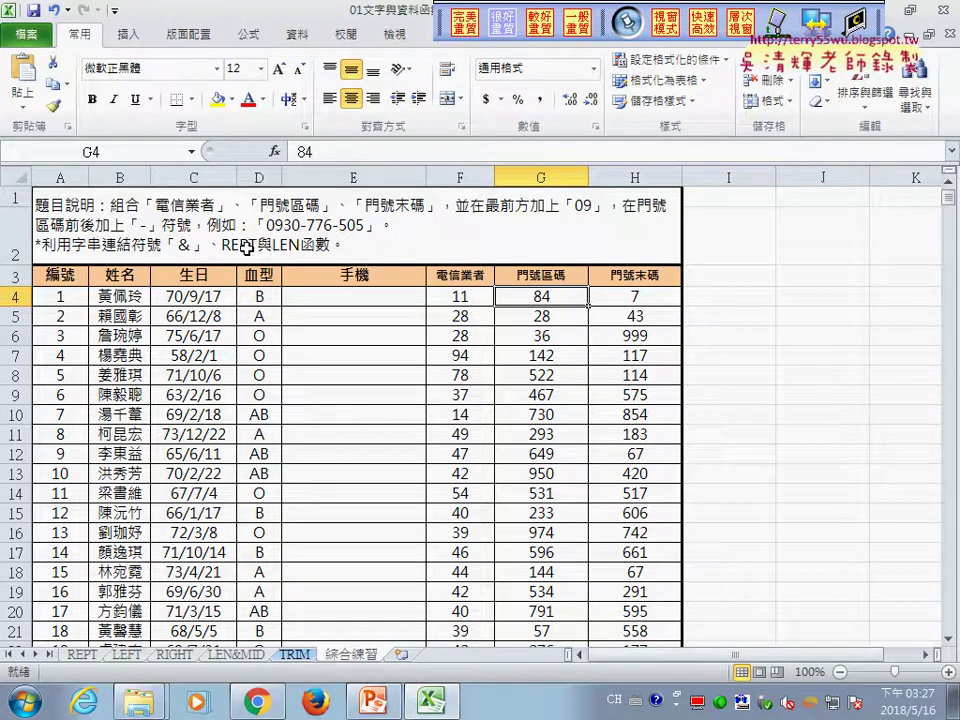
pyautogui.click(662, 298)
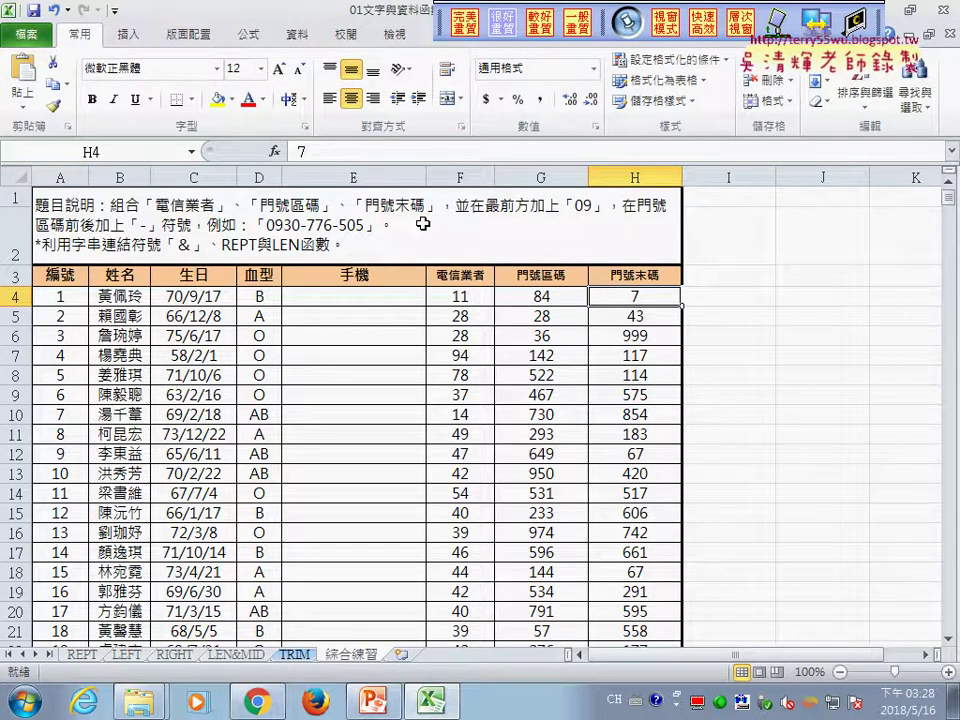
# - Enter the formula ="09"&F4&"-" in cell E4
pyautogui.click(394, 298)
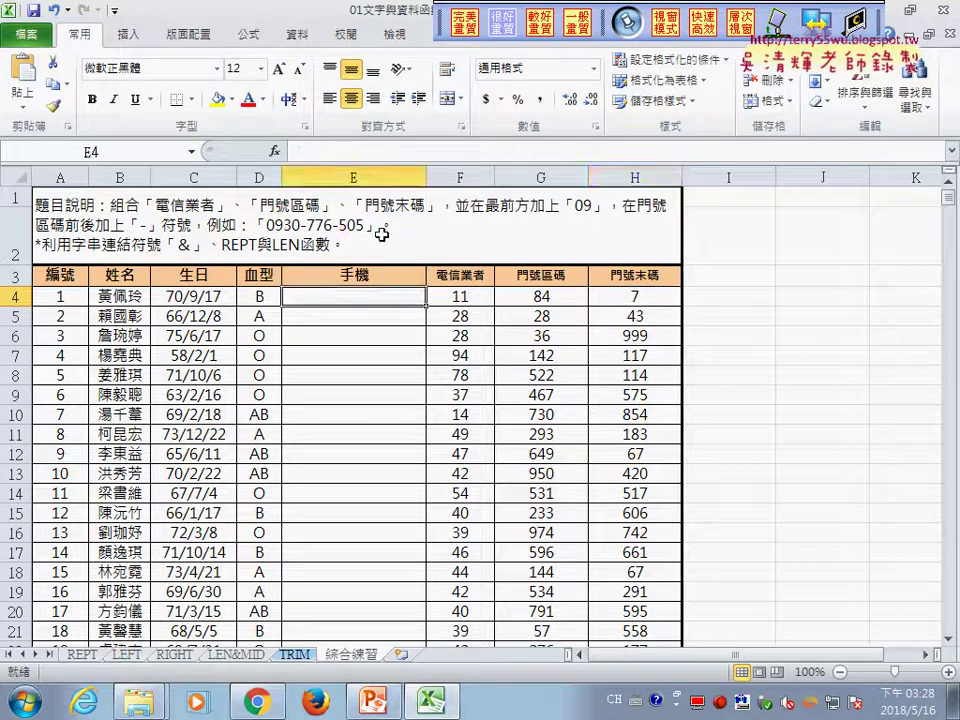
pyautogui.click(345, 155)
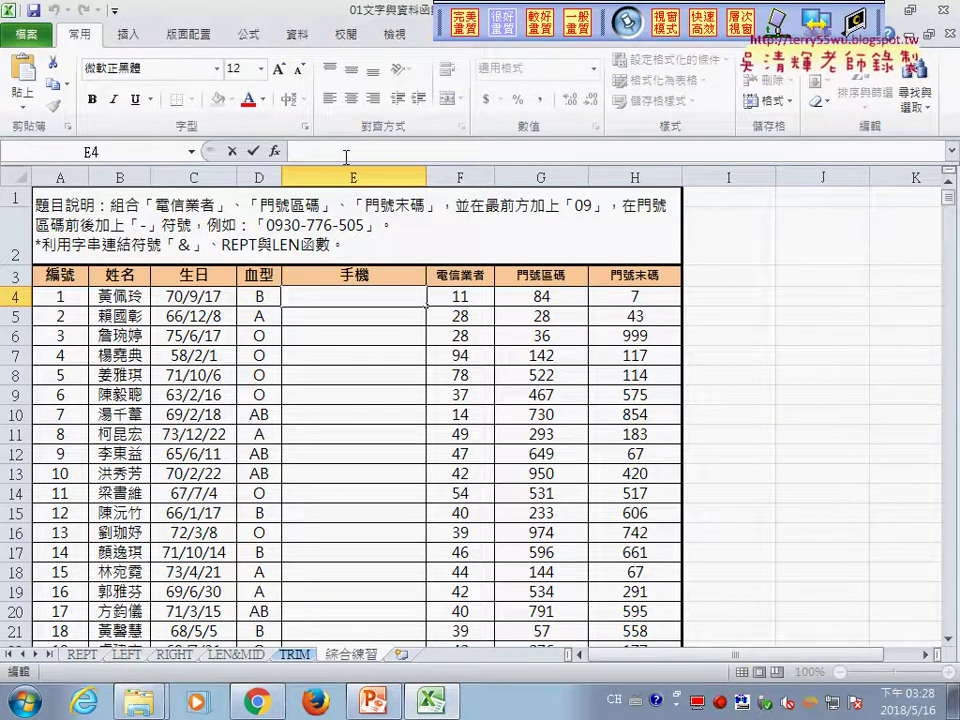
pyautogui.write('=')
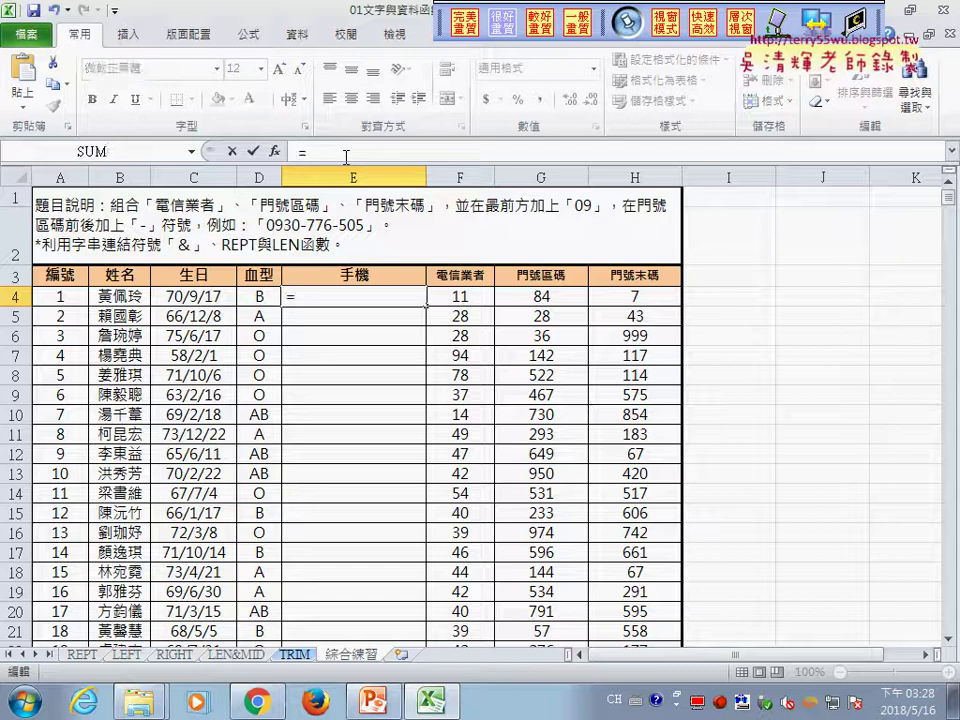
pyautogui.write('"09"')
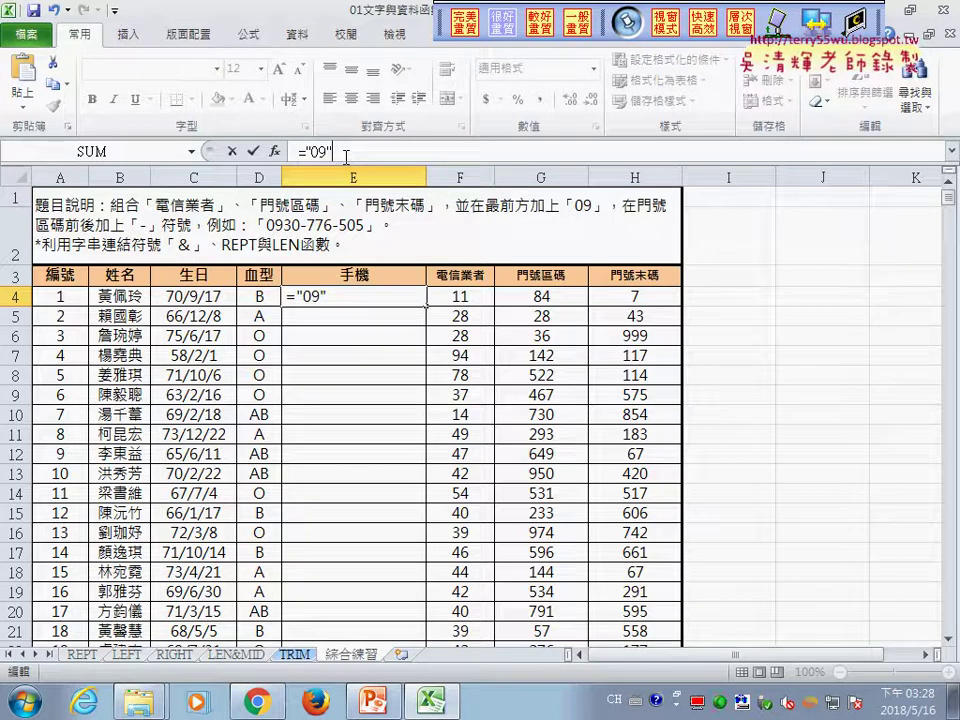
pyautogui.write('&')
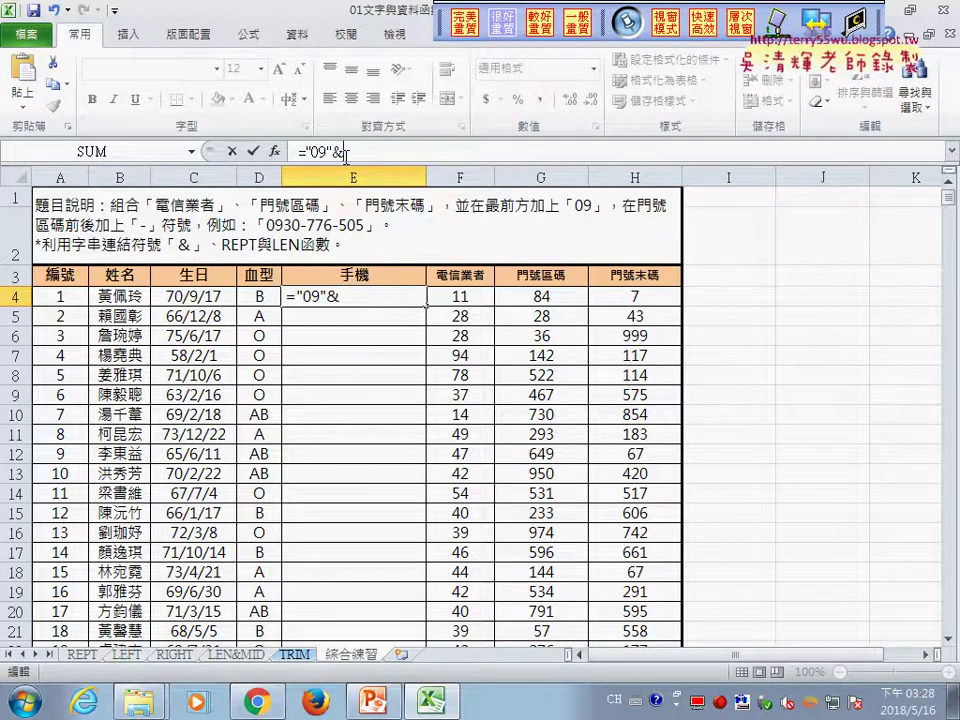
pyautogui.click(457, 298)
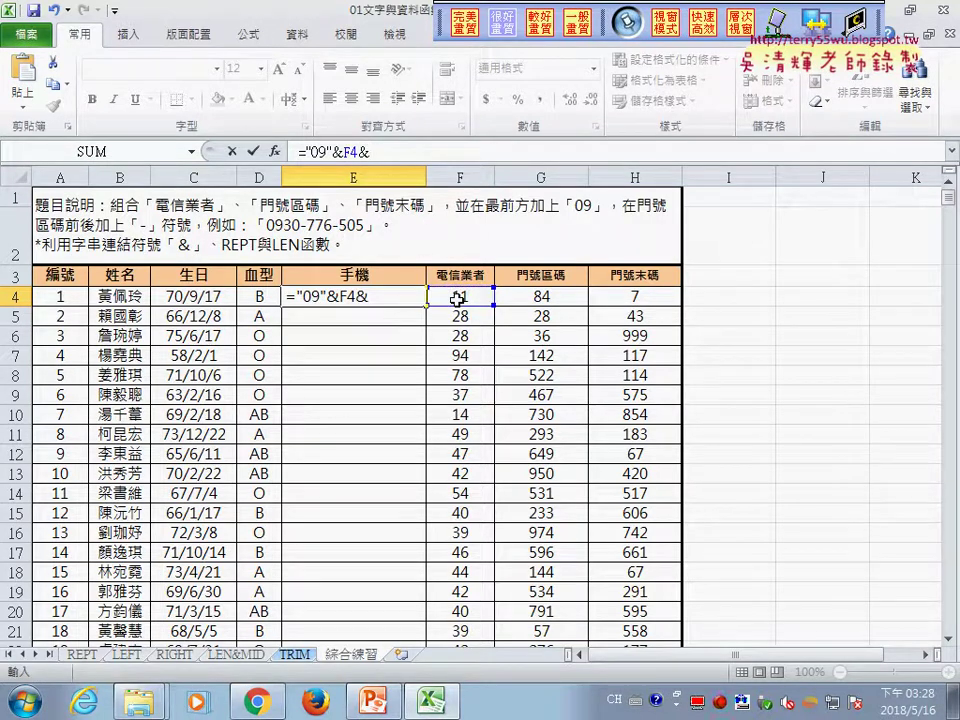
pyautogui.write('-"&')
pyautogui.press('BackSpace')
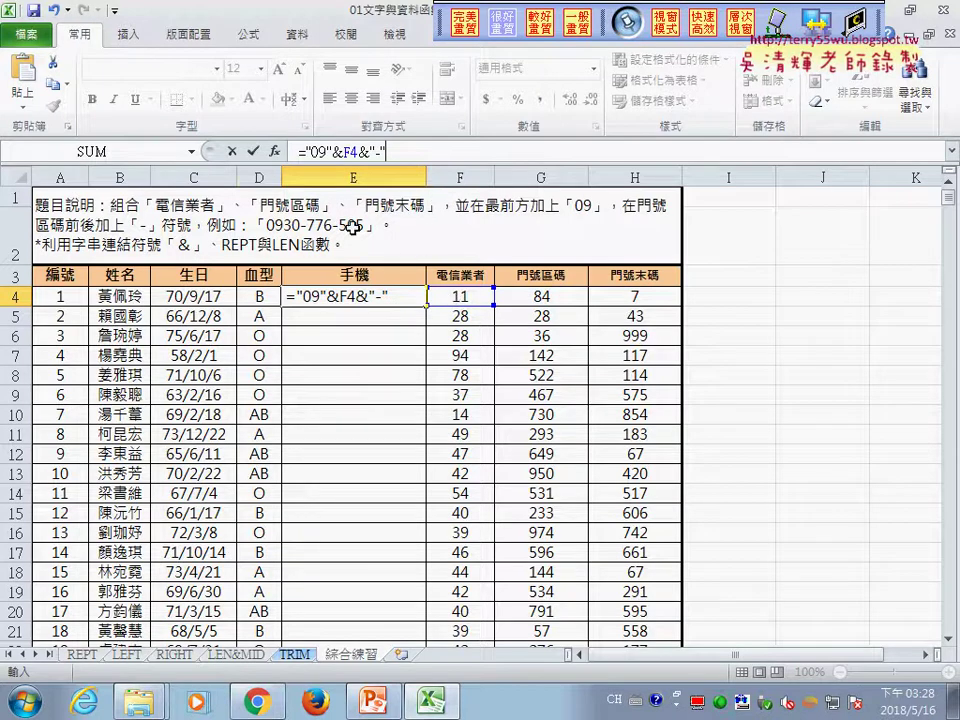
pyautogui.click(254, 152)
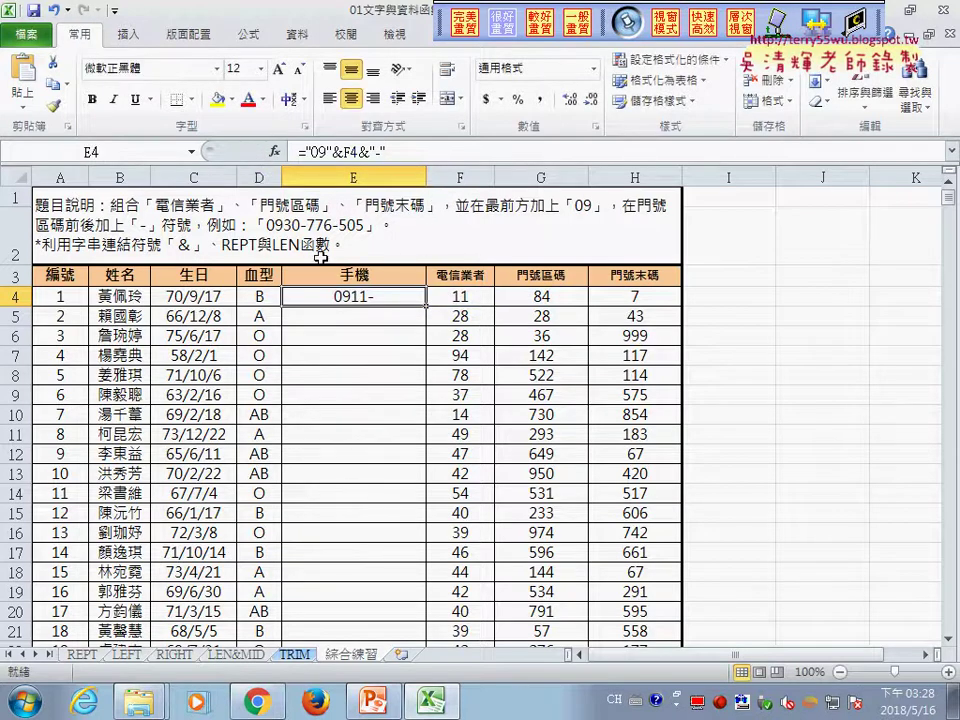
# - Extend the formula in E4 to ="09"&F4&"-"&G4
pyautogui.click(446, 153)
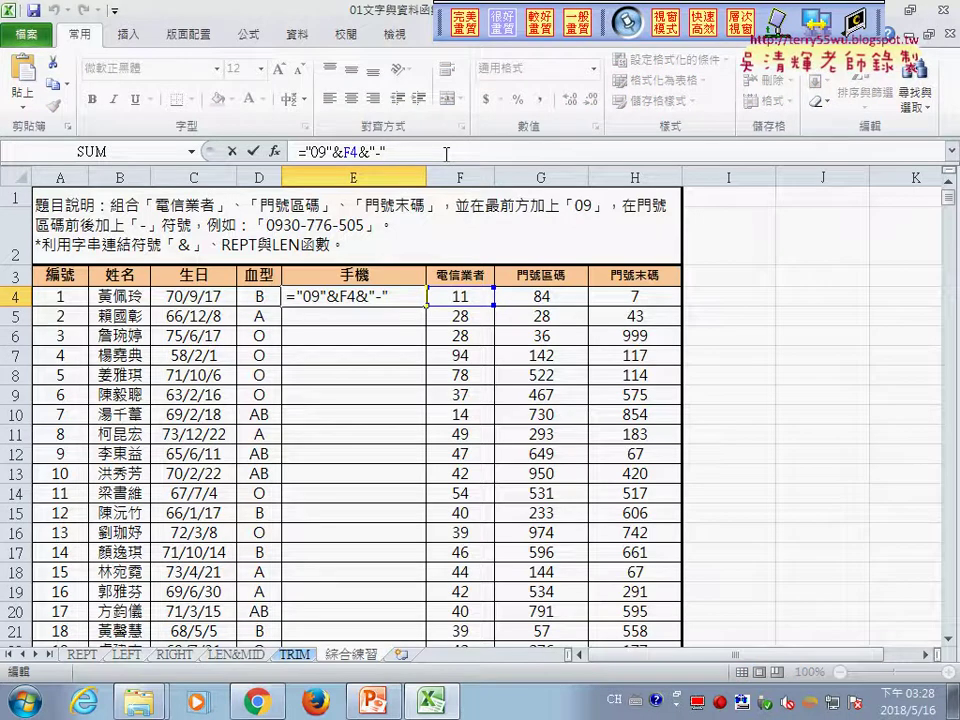
pyautogui.write('&')
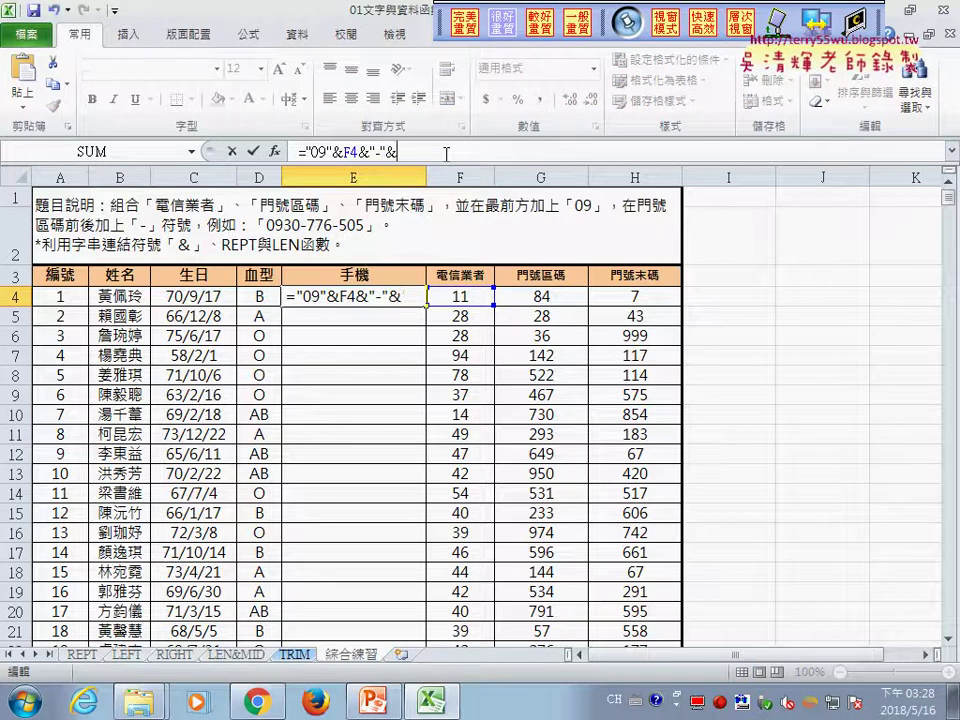
pyautogui.click(541, 296)
pyautogui.click(254, 152)
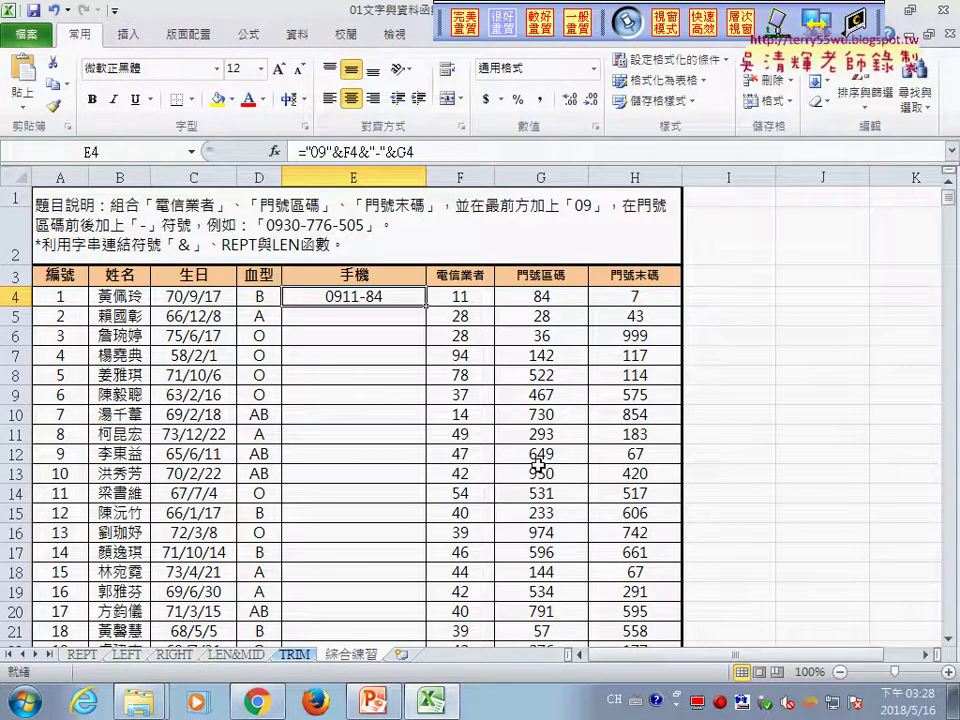
# - Remove the G4 reference from the end of the E4 formula, keeping the final & operator
pyautogui.click(399, 153)
pyautogui.moveTo(399, 153); pyautogui.dragTo(439, 153)
pyautogui.press('BackSpace')
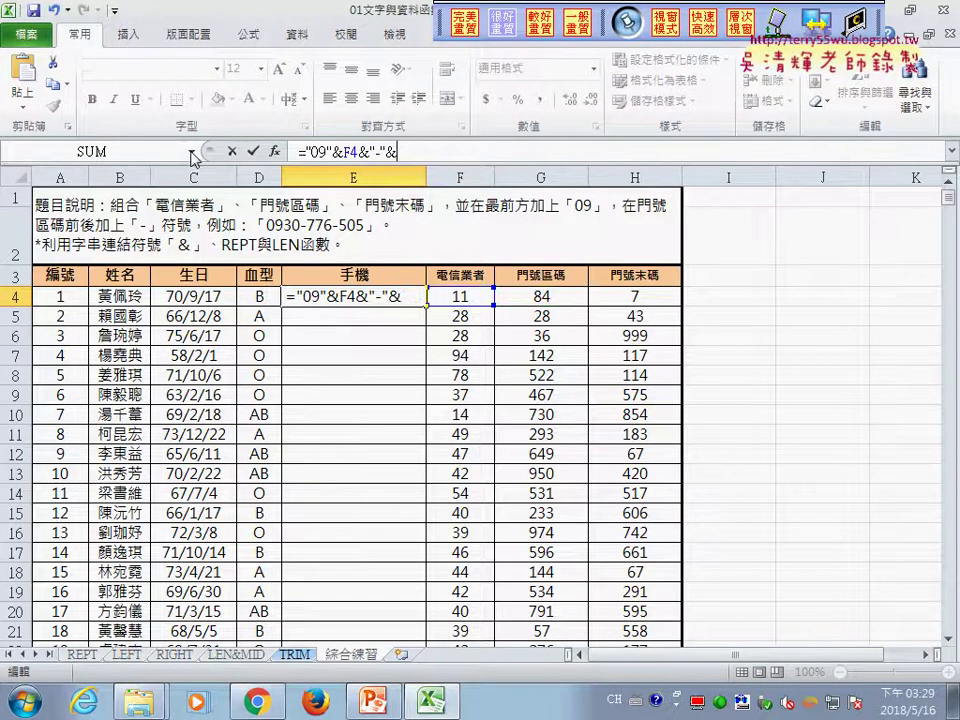
# - Add the REPT function from the 文字 category to the end of the E4 formula, with "0" as its Text argument
pyautogui.click(192, 152)
pyautogui.click(60, 323)
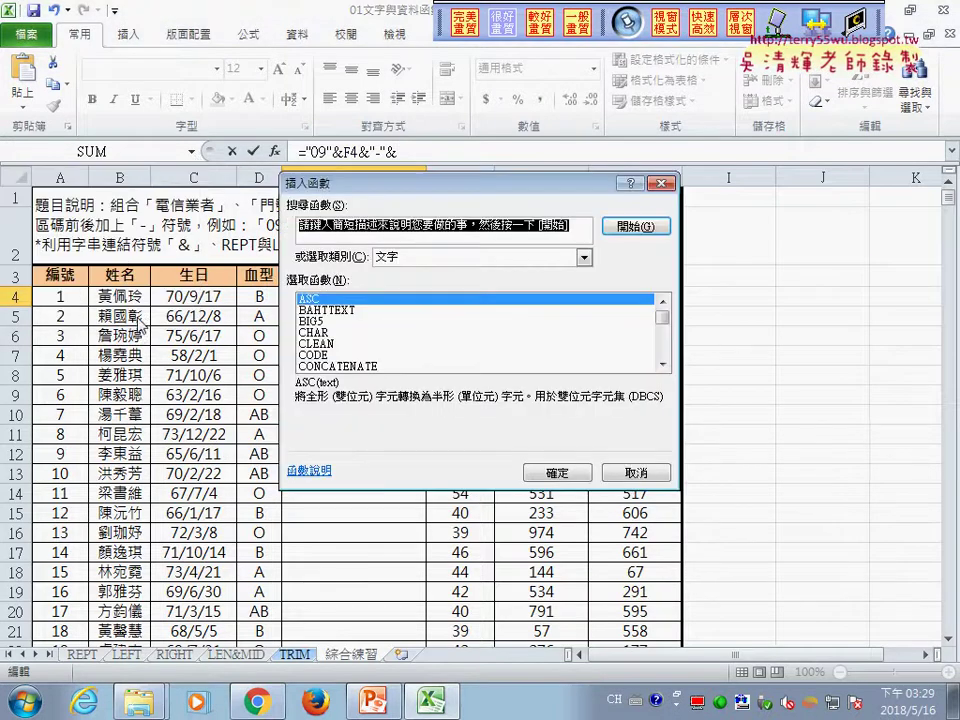
pyautogui.moveTo(662, 316); pyautogui.dragTo(662, 349)
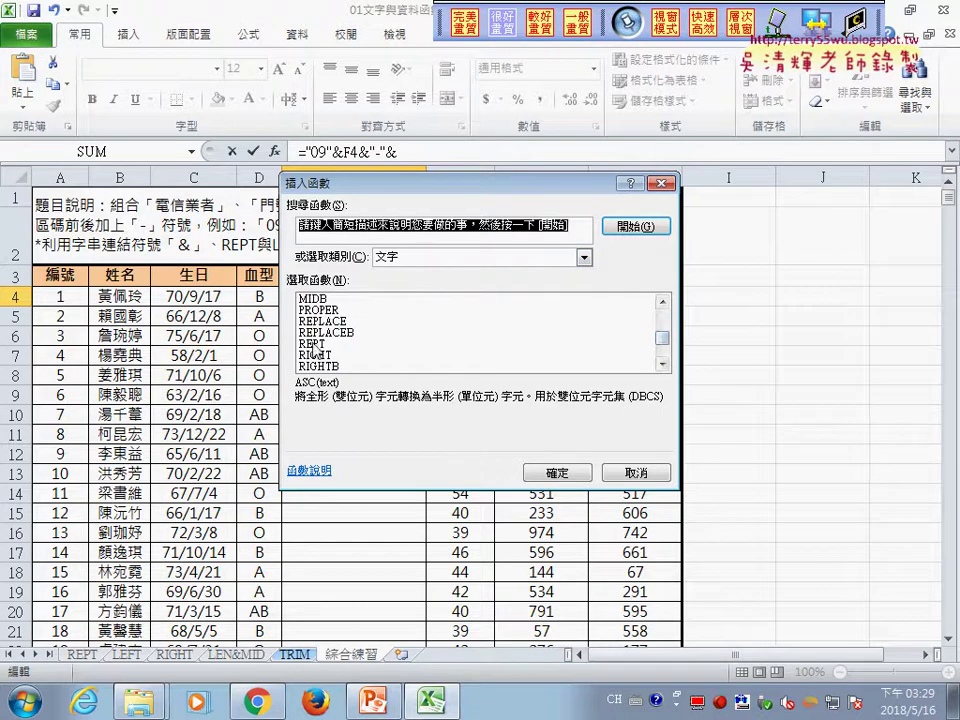
pyautogui.click(316, 345)
pyautogui.click(553, 473)
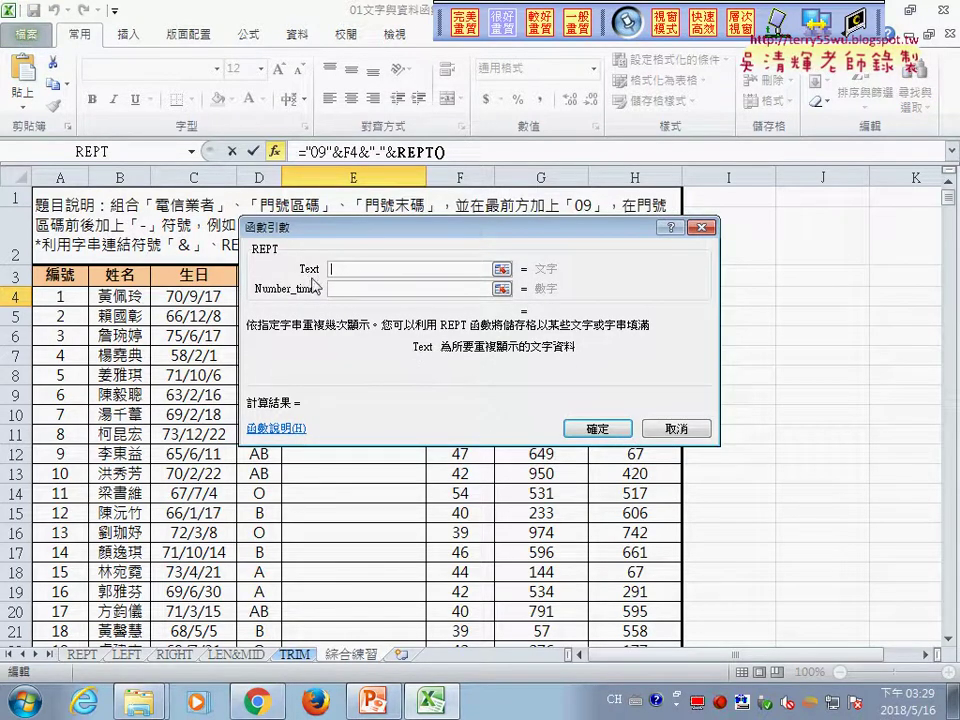
pyautogui.moveTo(318, 229); pyautogui.dragTo(424, 183)
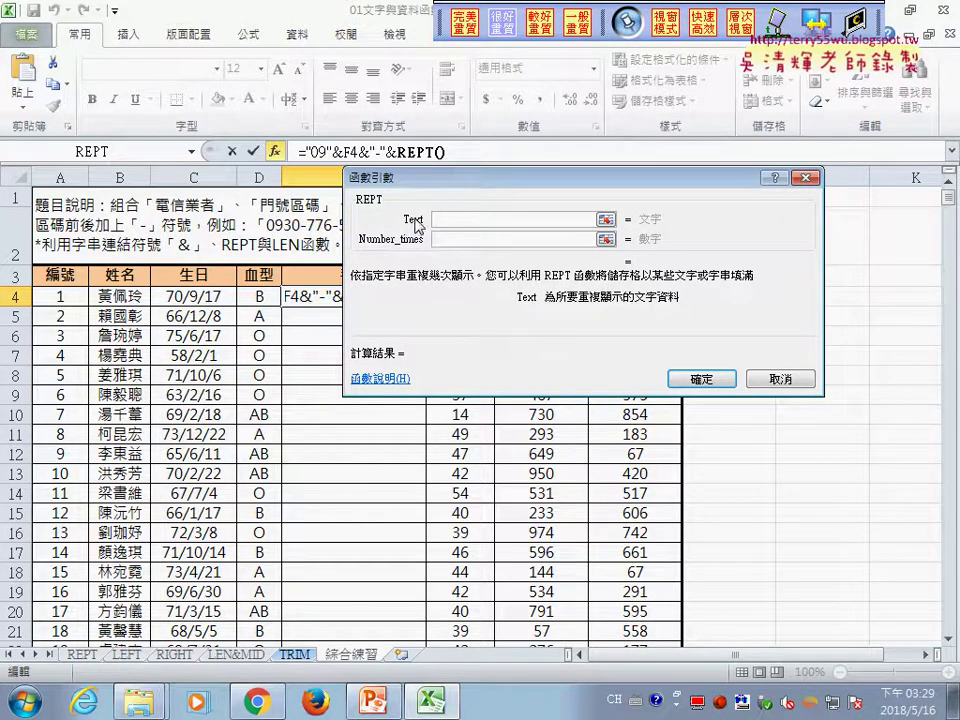
pyautogui.write('"0"')
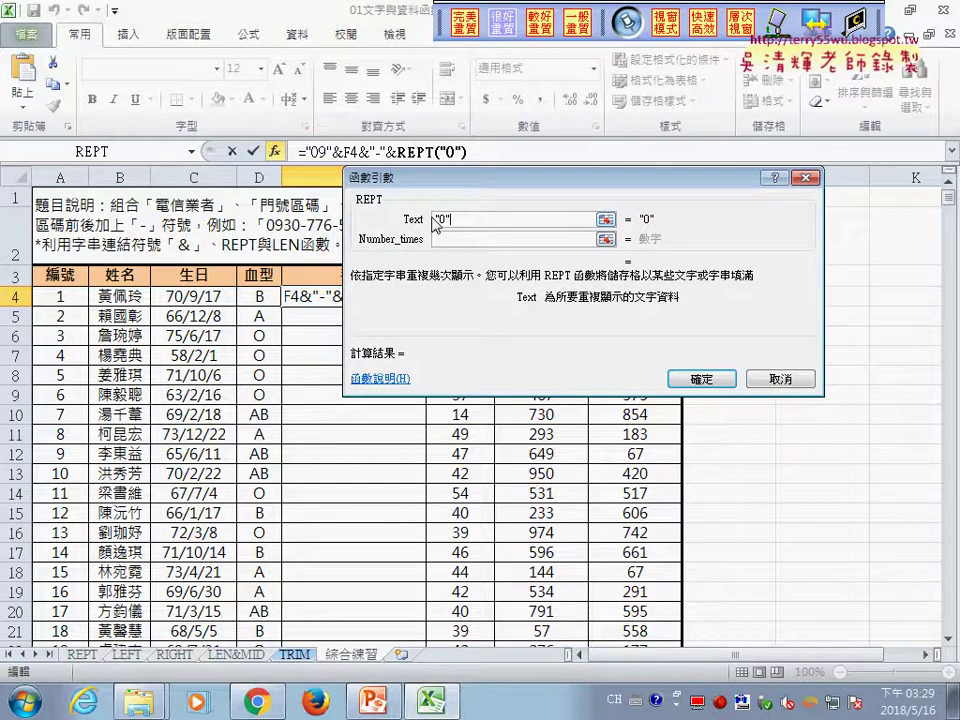
# - Set REPT's Number_times argument to 3-LEN(G4) and commit the E4 formula
pyautogui.click(480, 240)
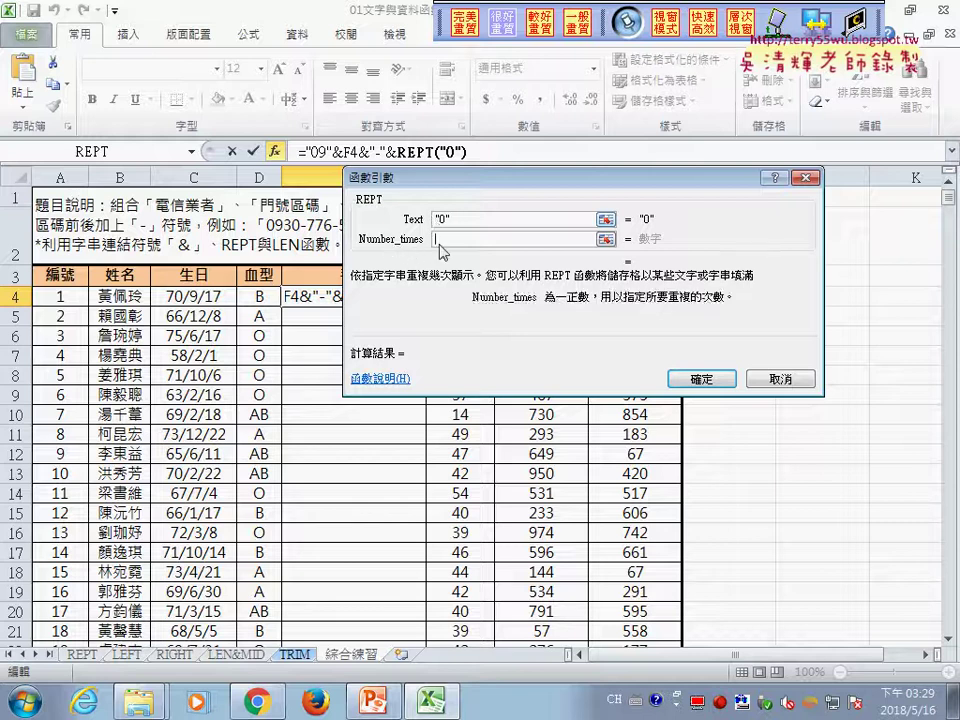
pyautogui.moveTo(500, 191); pyautogui.dragTo(446, 333)
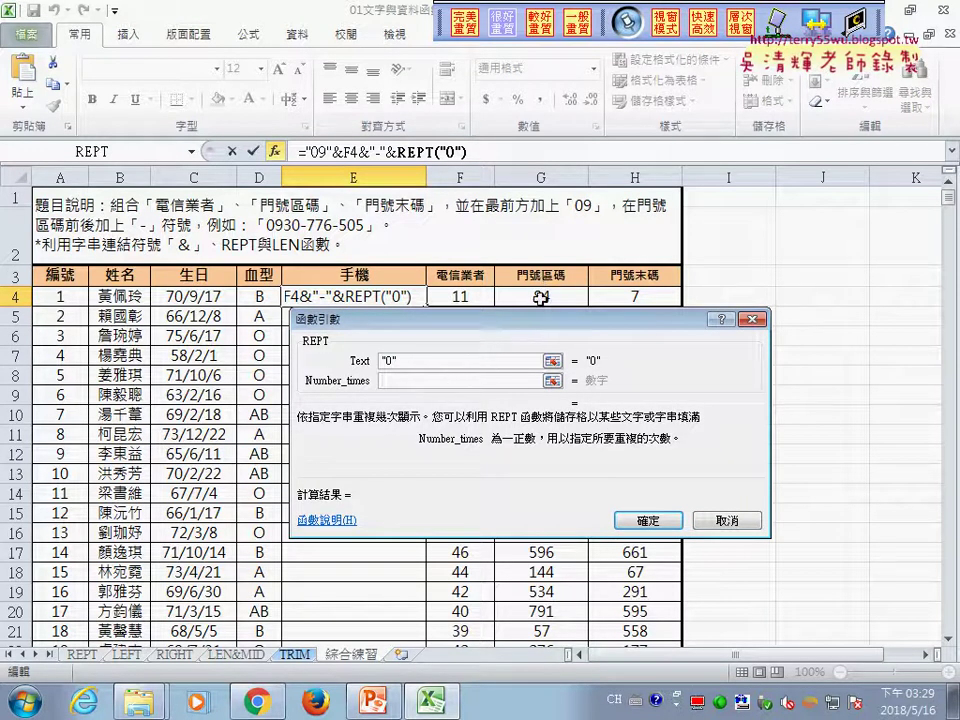
pyautogui.write('3-')
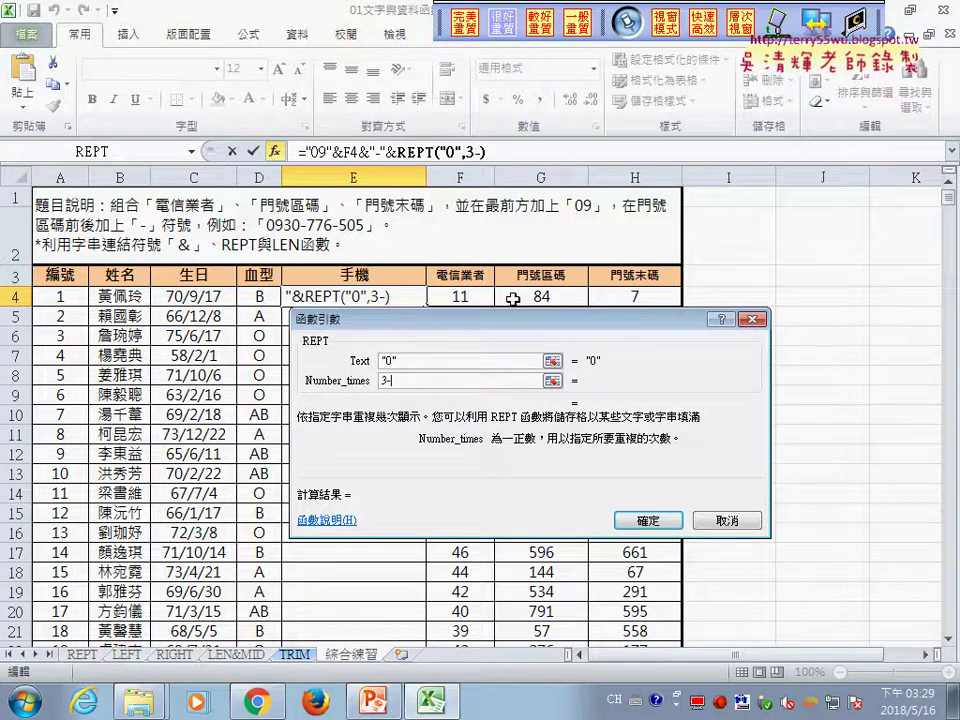
pyautogui.write('len')
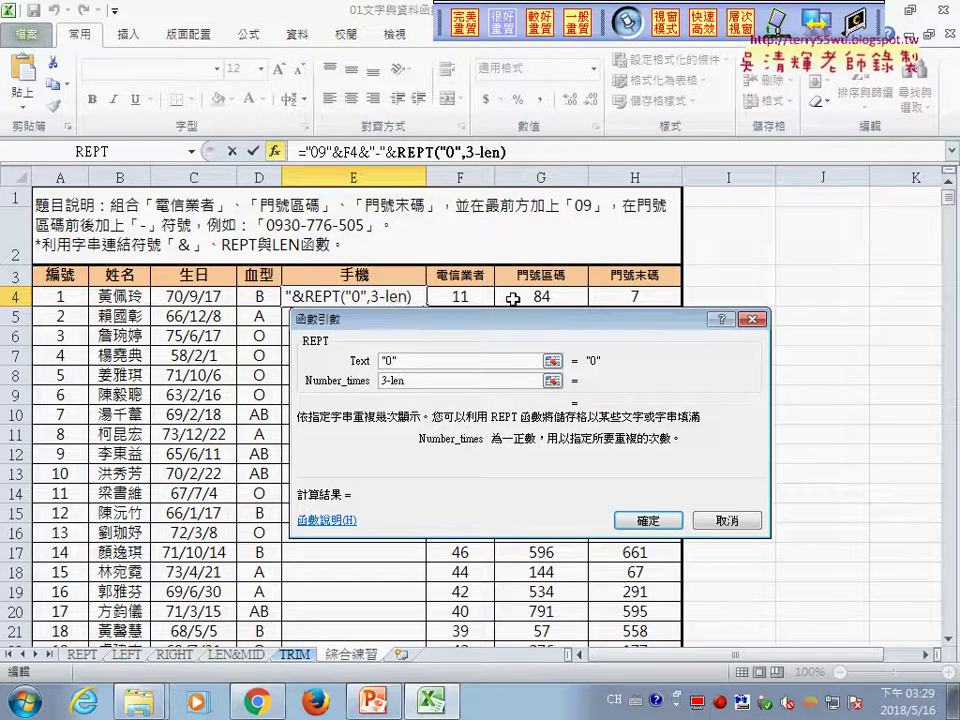
pyautogui.write('()')
pyautogui.click(561, 296)
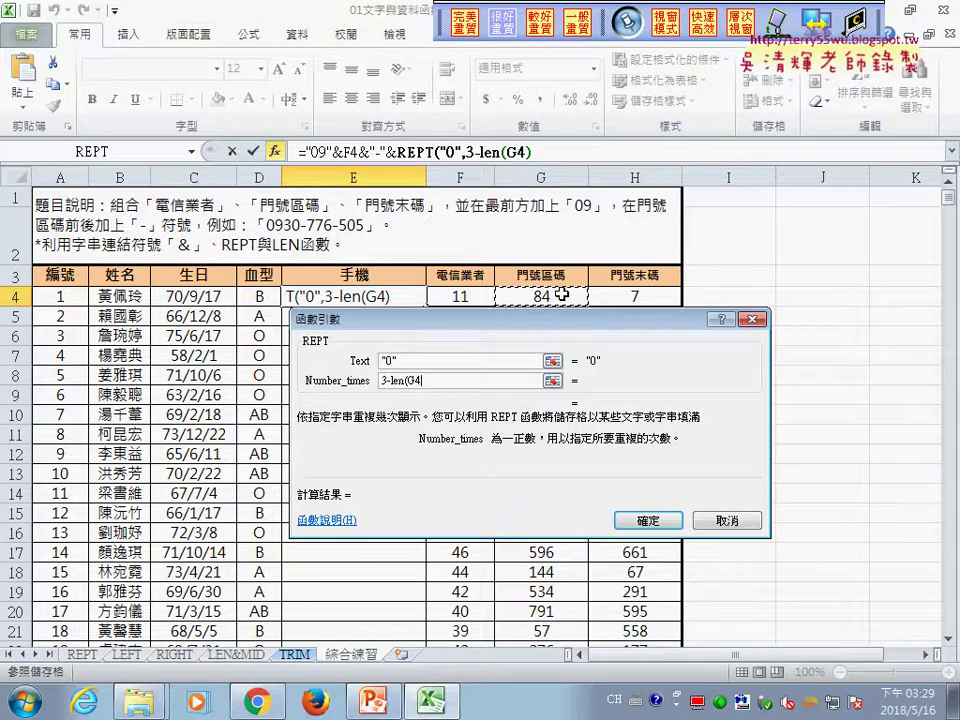
pyautogui.write(')')
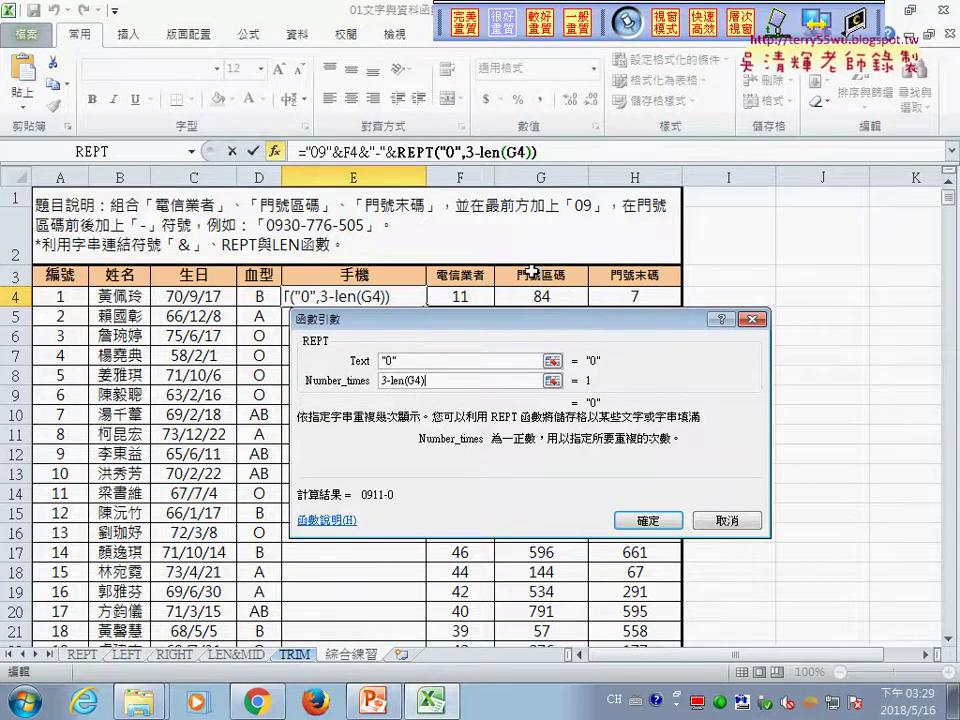
pyautogui.moveTo(428, 380); pyautogui.dragTo(381, 380)
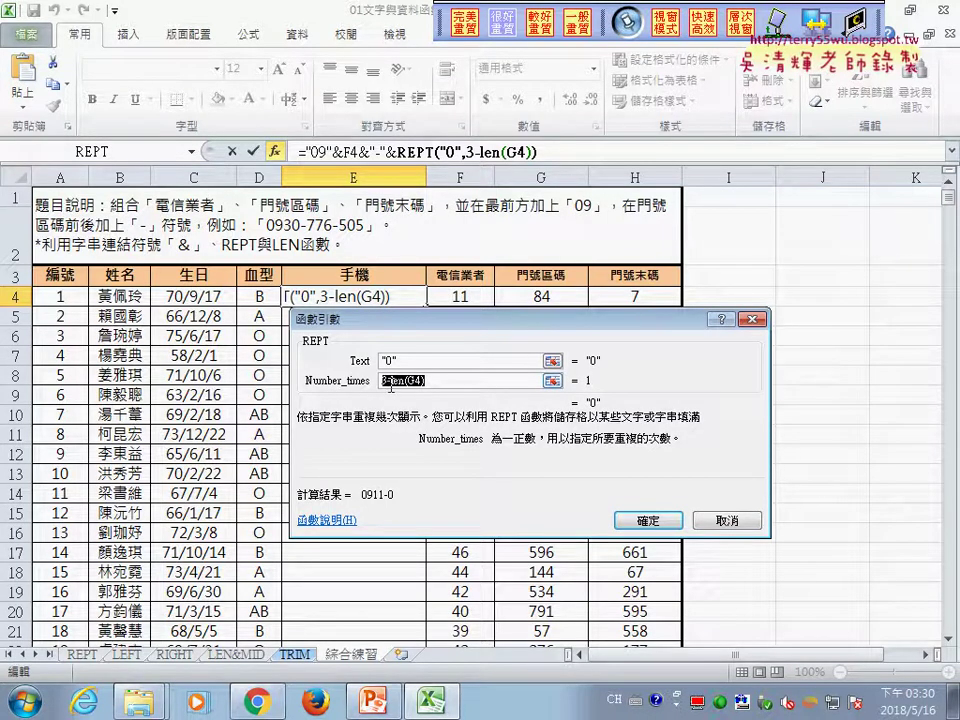
pyautogui.click(647, 522)
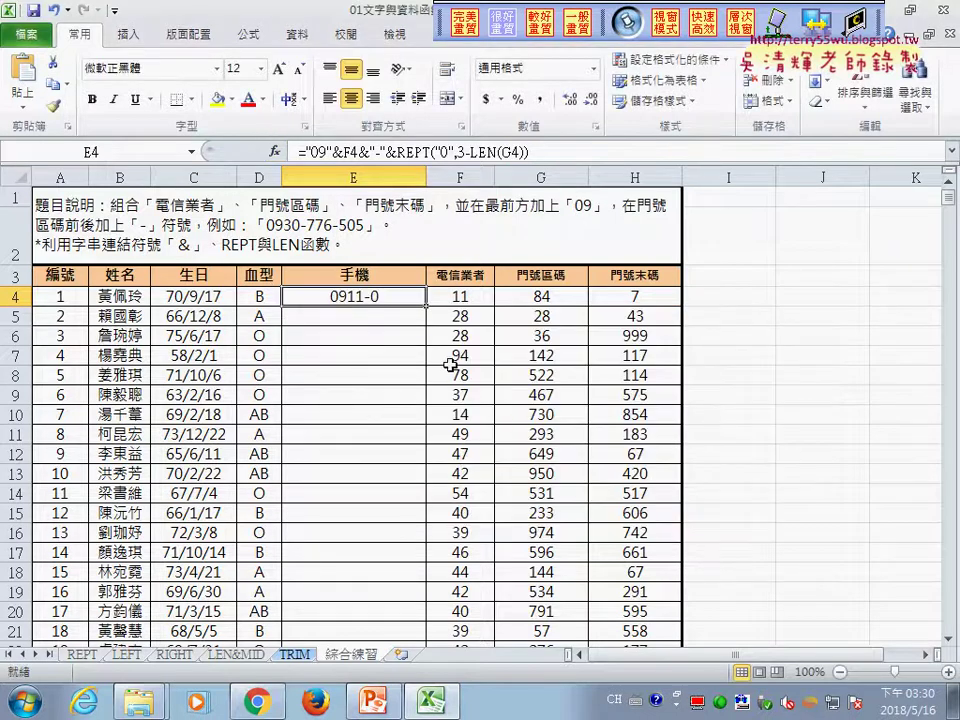
# - Append &G4 to the end of the E4 formula and commit it
pyautogui.click(556, 157)
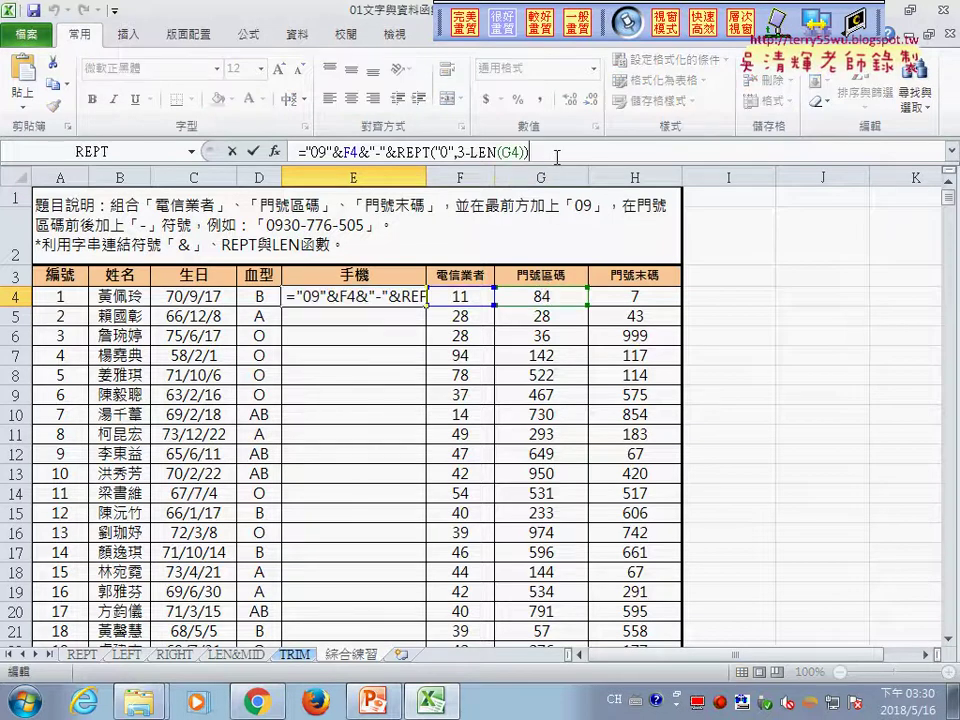
pyautogui.write('&')
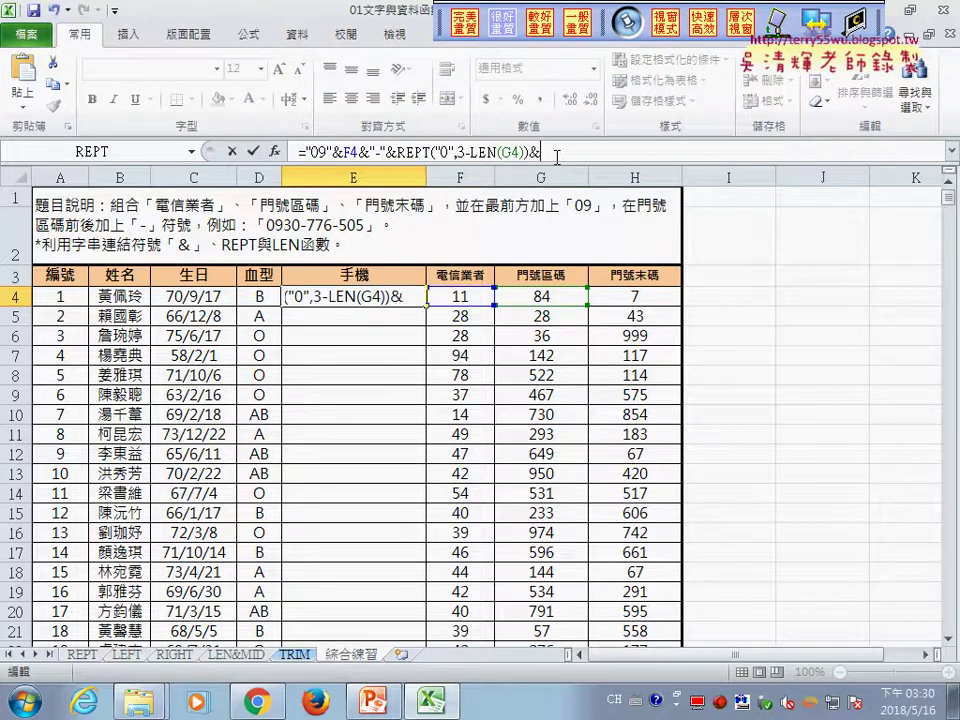
pyautogui.click(550, 297)
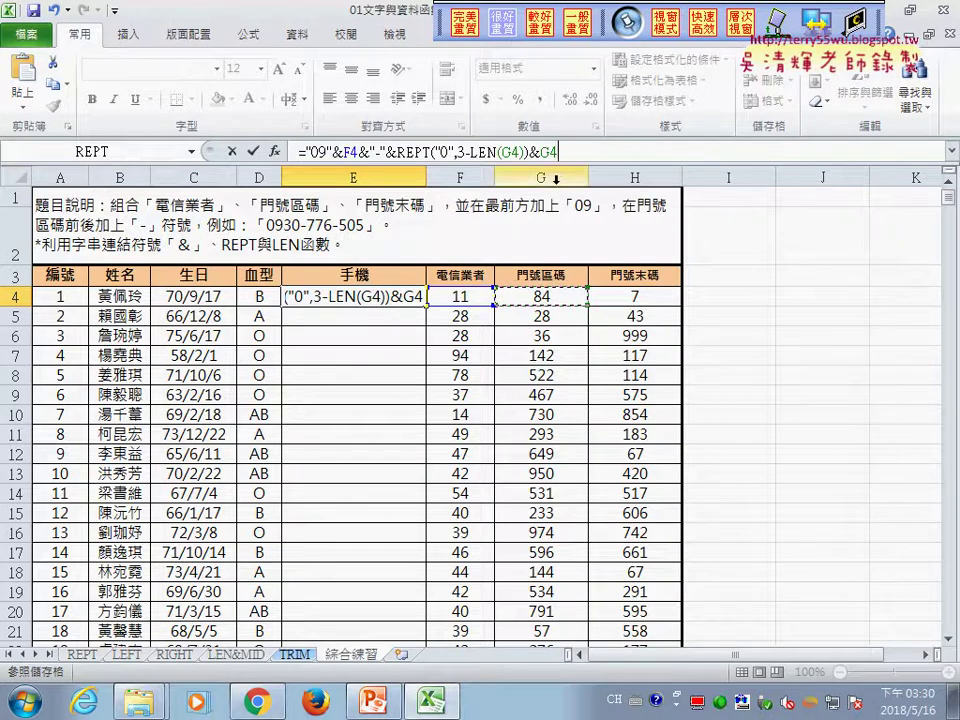
pyautogui.click(247, 151)
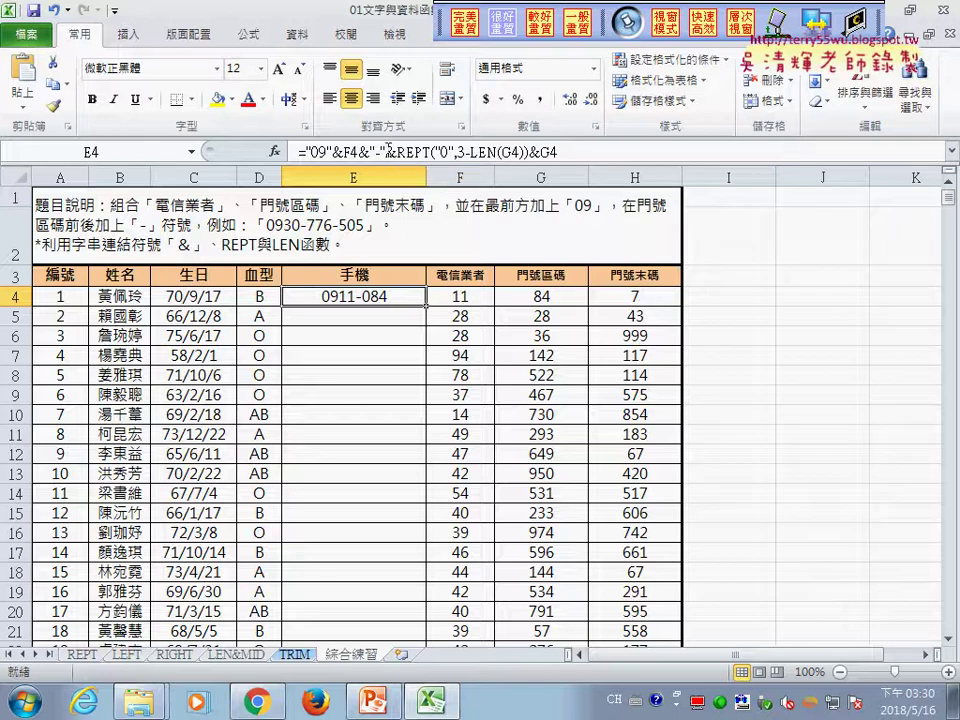
# - Copy the &REPT("0",3-LEN(G4))&G4 portion of the E4 formula and paste it at the formula's end
pyautogui.moveTo(388, 152); pyautogui.dragTo(572, 147)
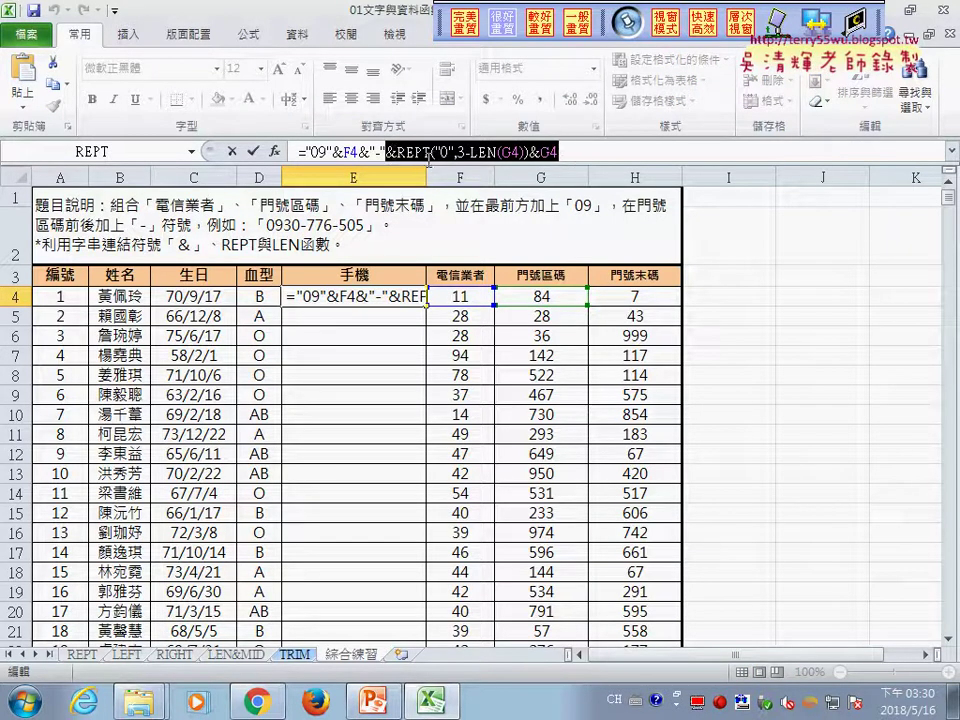
pyautogui.rightClick(525, 151)
pyautogui.press('Escape')
pyautogui.click(565, 151)
pyautogui.rightClick(576, 158)
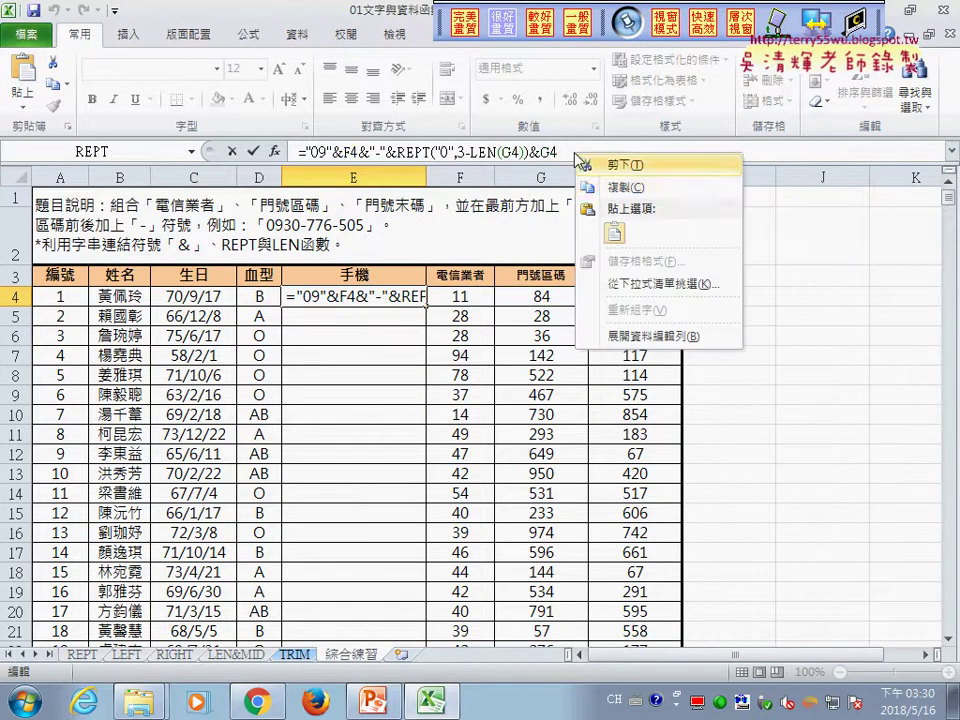
pyautogui.click(615, 234)
pyautogui.rightClick(720, 153)
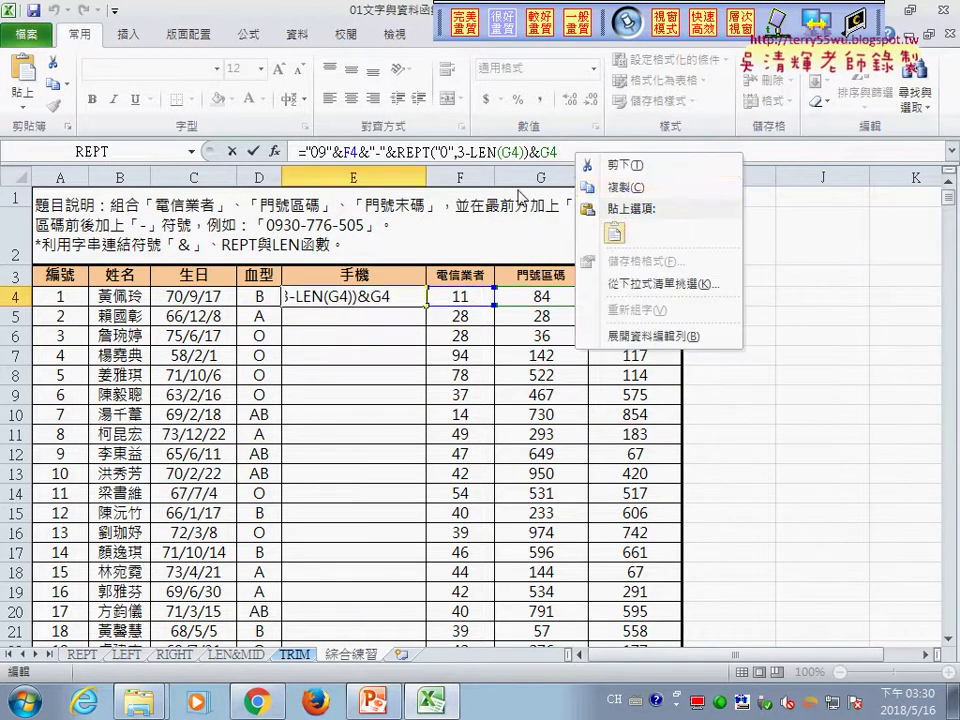
pyautogui.press('Escape')
# - Replace both G4 references in the pasted REPT portion with H4 and commit the E4 formula
pyautogui.moveTo(676, 152); pyautogui.dragTo(693, 152)
pyautogui.click(650, 295)
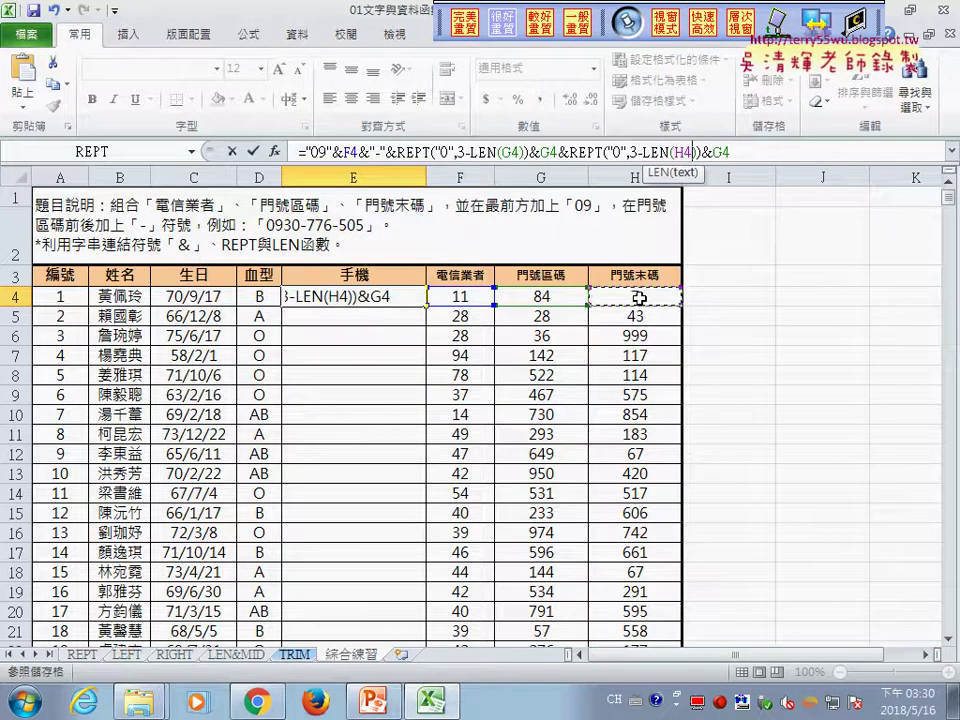
pyautogui.moveTo(713, 152); pyautogui.dragTo(730, 152)
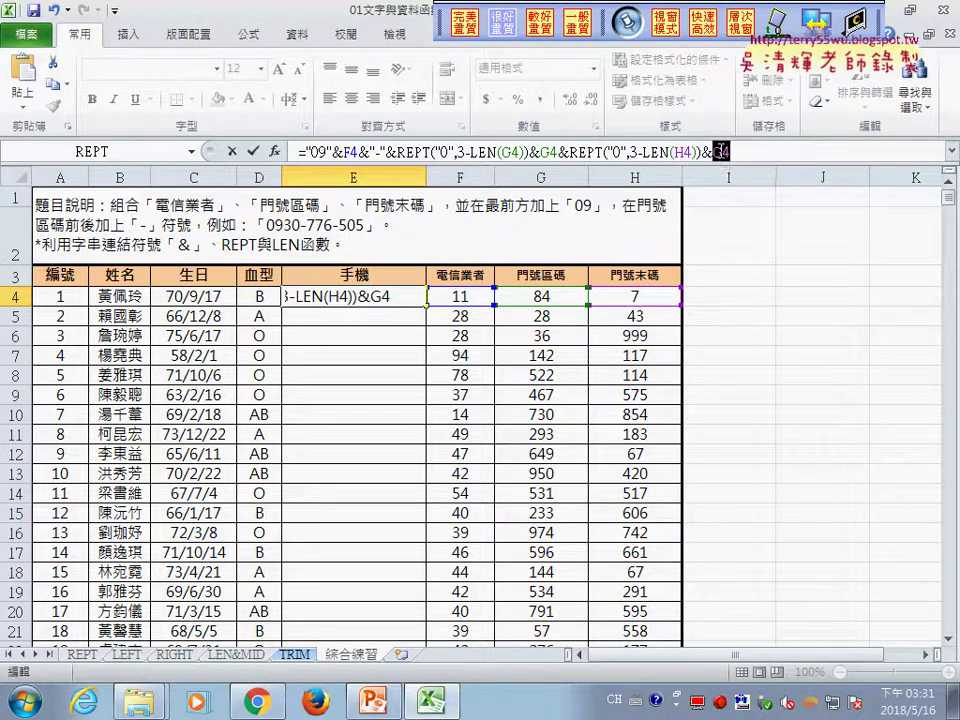
pyautogui.click(636, 296)
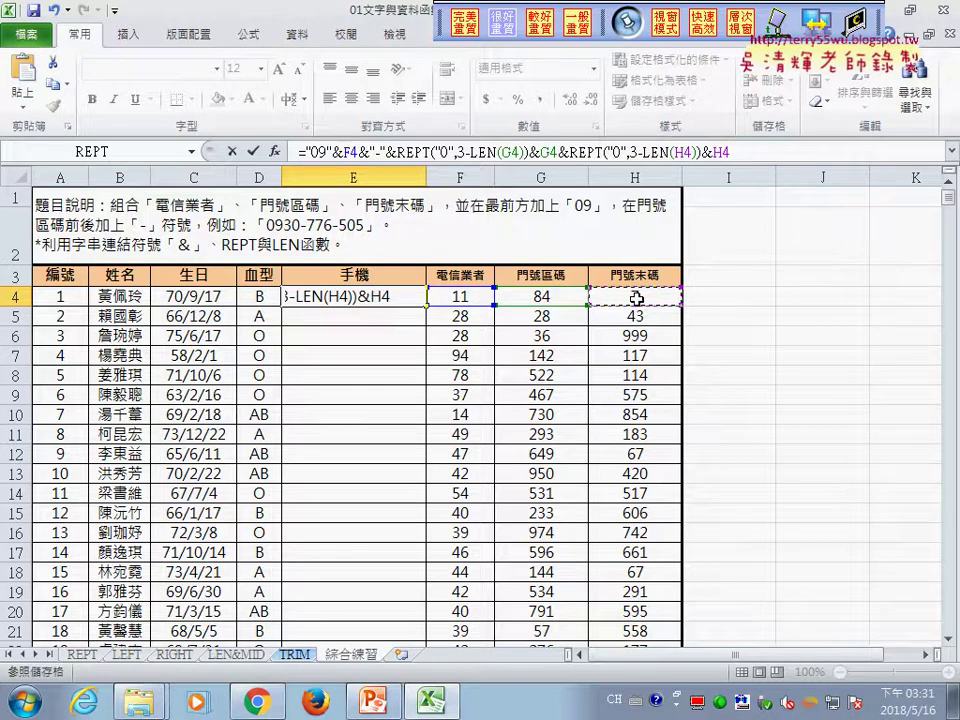
pyautogui.click(246, 151)
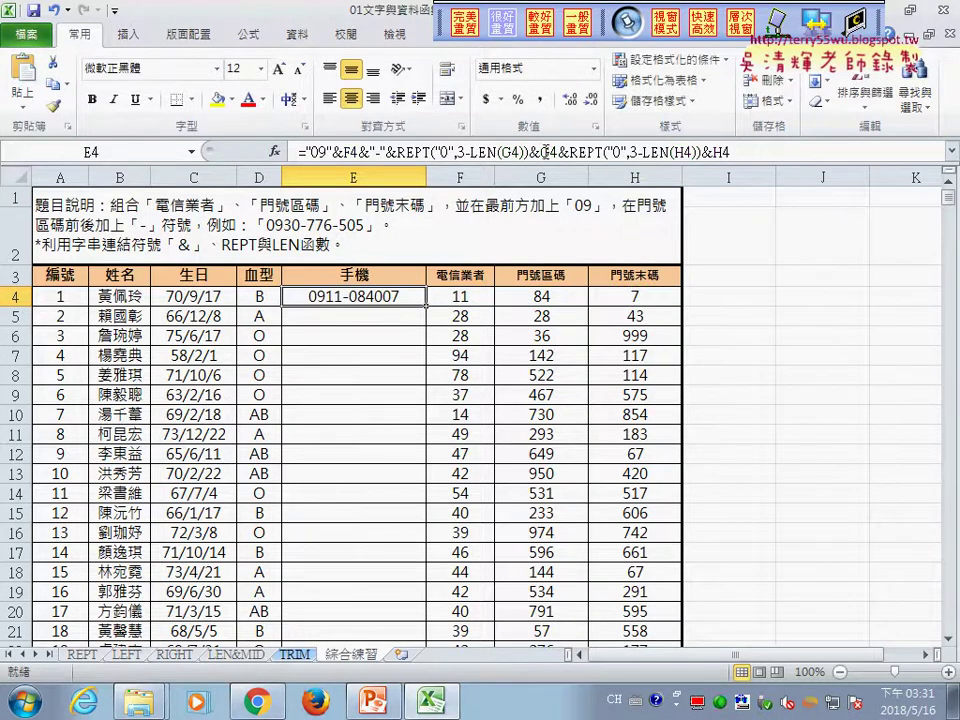
# - Copy &"-" from the E4 formula and paste it directly before the second REPT
pyautogui.moveTo(331, 152); pyautogui.dragTo(386, 152)
pyautogui.rightClick(381, 153)
pyautogui.click(424, 186)
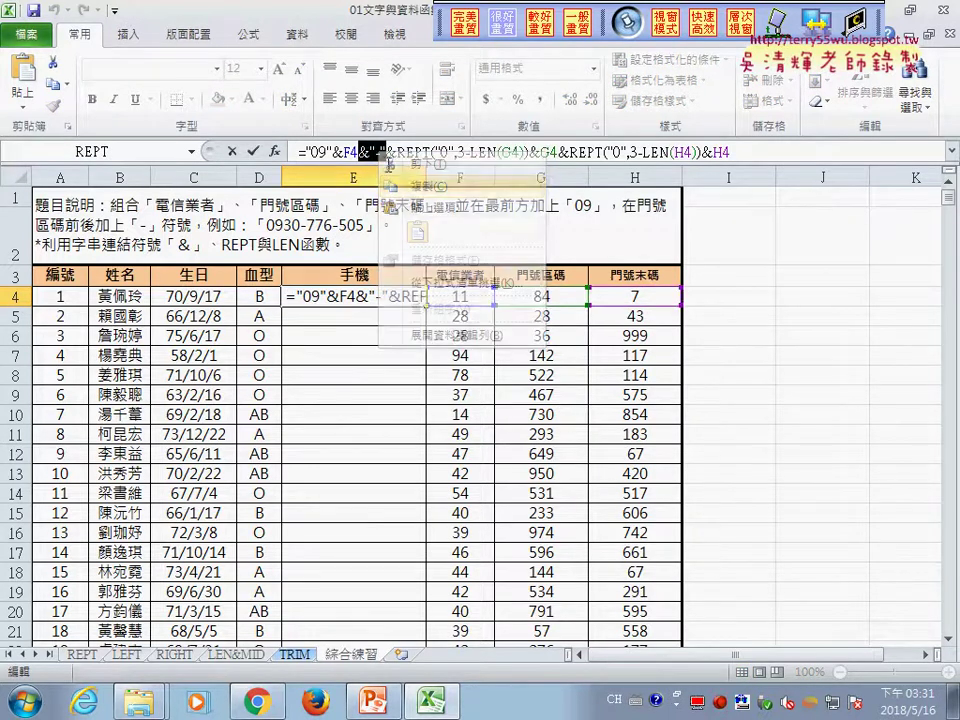
pyautogui.click(568, 152)
pyautogui.rightClick(569, 152)
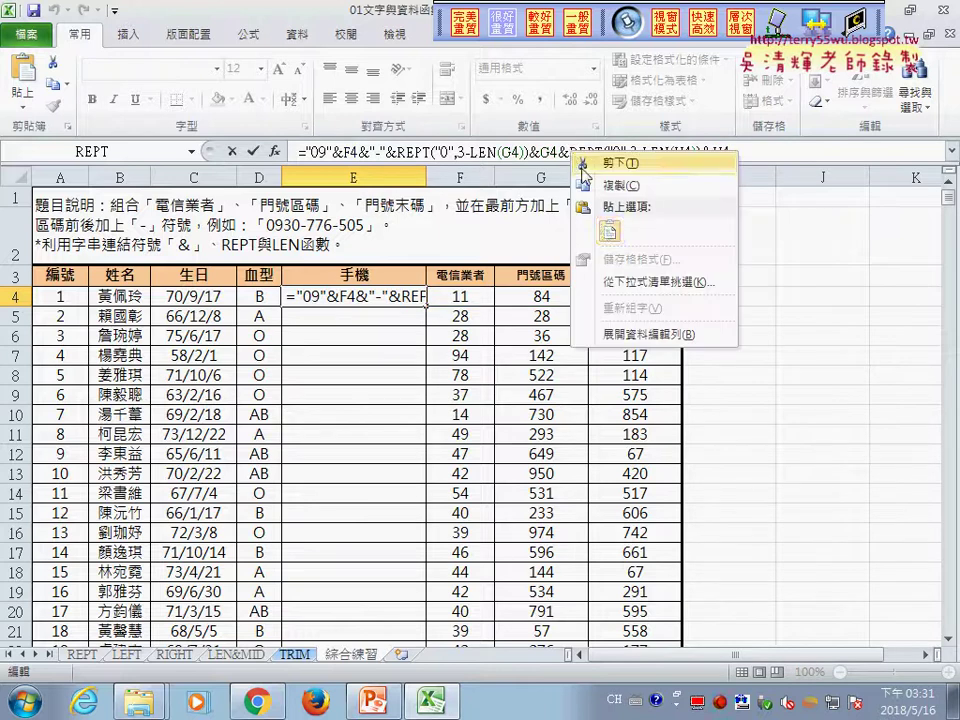
pyautogui.click(608, 233)
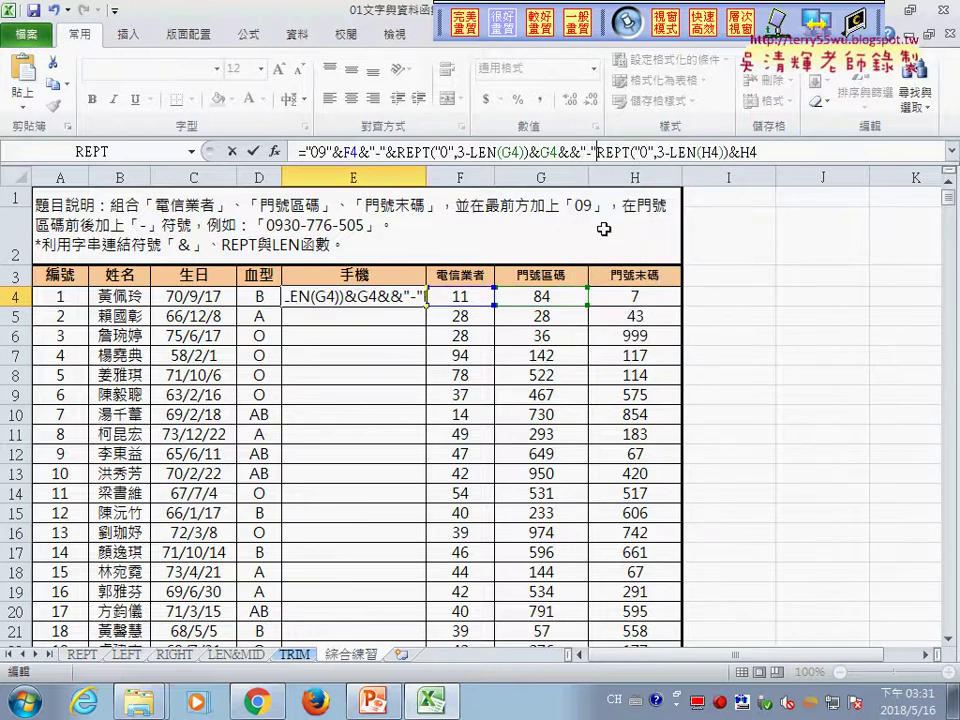
# - Move the duplicate & to just before the second REPT in E4, and fill the completed formula down column E
pyautogui.doubleClick(575, 152)
pyautogui.rightClick(575, 152)
pyautogui.click(610, 168)
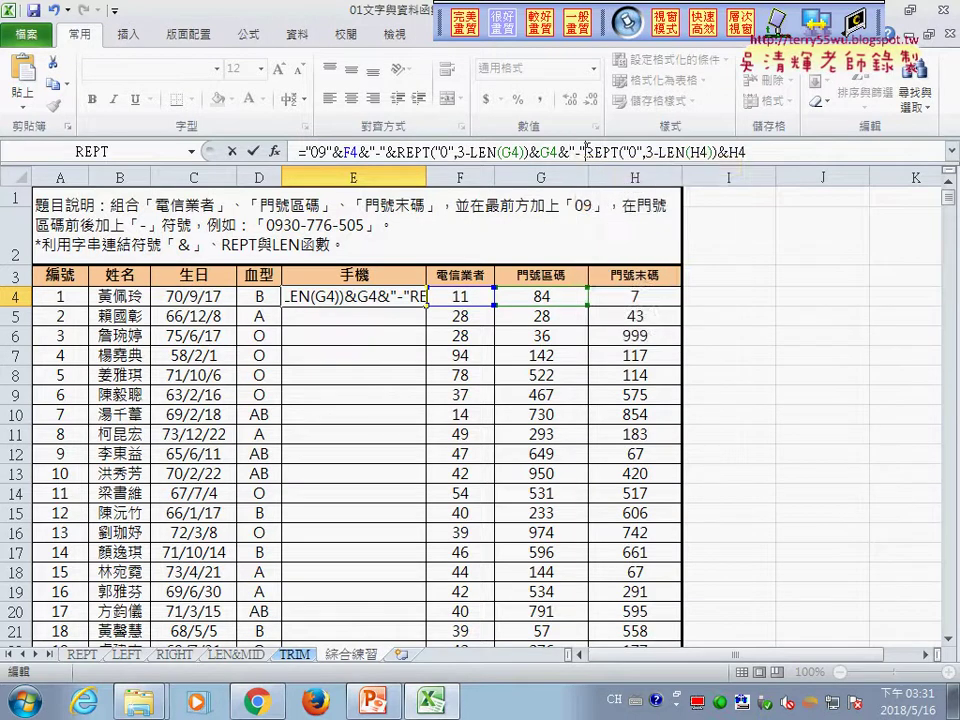
pyautogui.rightClick(586, 148)
pyautogui.click(619, 229)
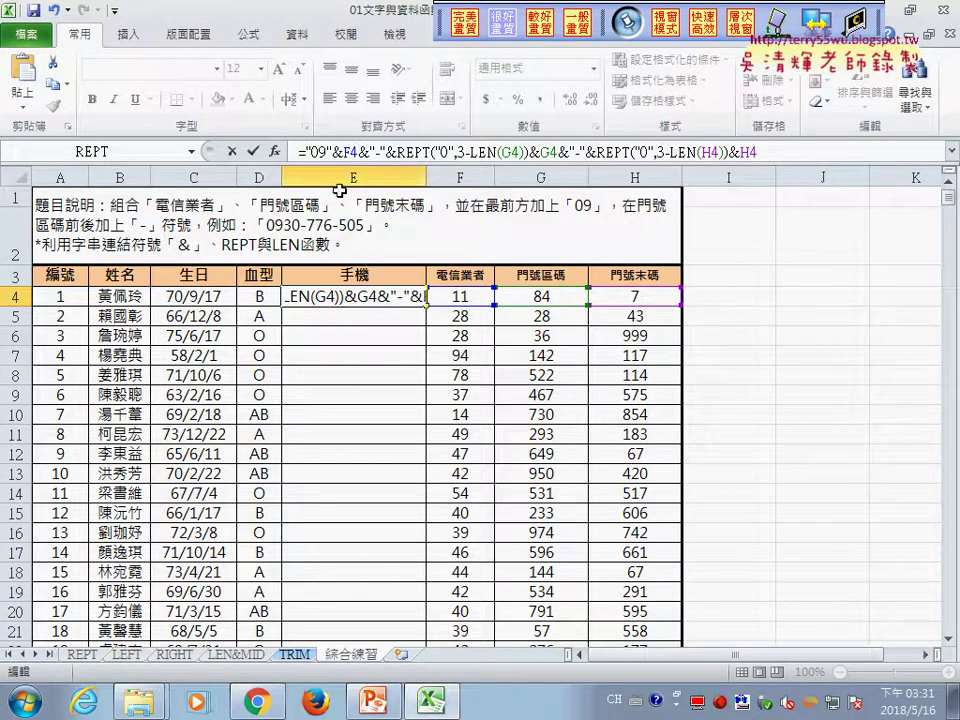
pyautogui.click(250, 151)
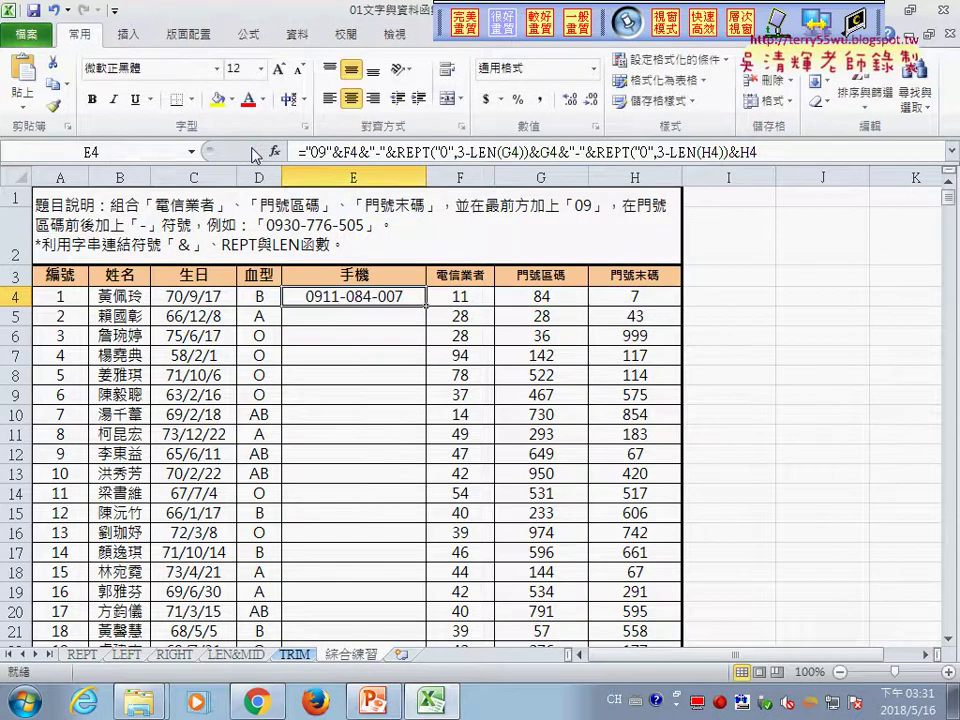
pyautogui.doubleClick(426, 304)
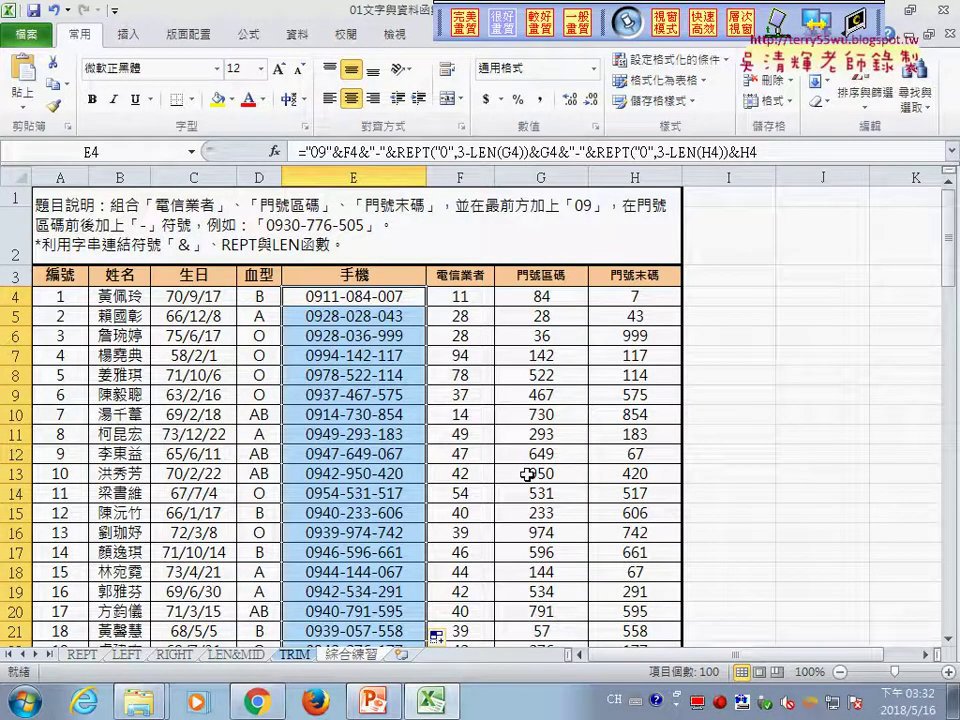
# - Switch to Chrome and close the 範例檔.zip preview in Google Drive
pyautogui.click(260, 703)
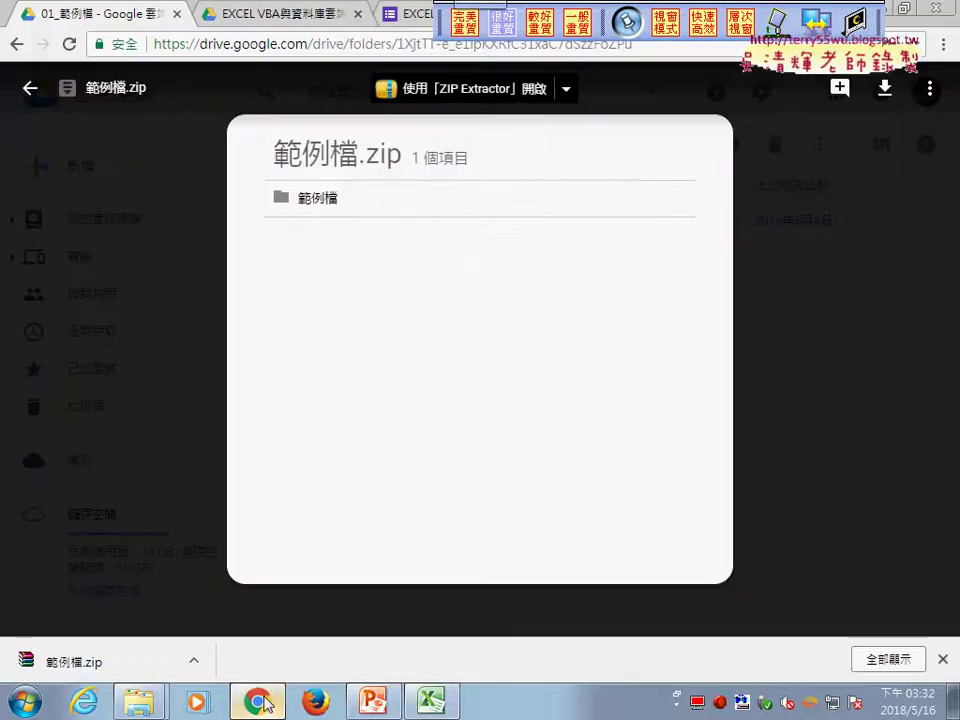
pyautogui.click(31, 90)
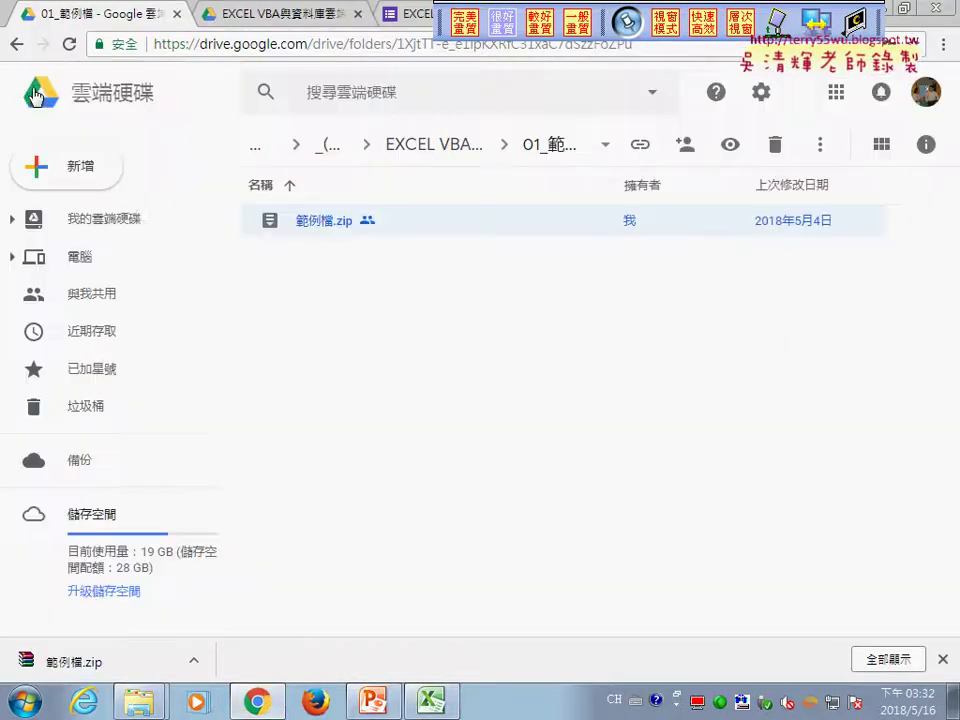
# - Switch to PowerPoint and select the goo.gl/Yw7u2k link under 下載檔案 on slide 8
pyautogui.click(372, 702)
pyautogui.click(317, 452)
pyautogui.click(277, 453)
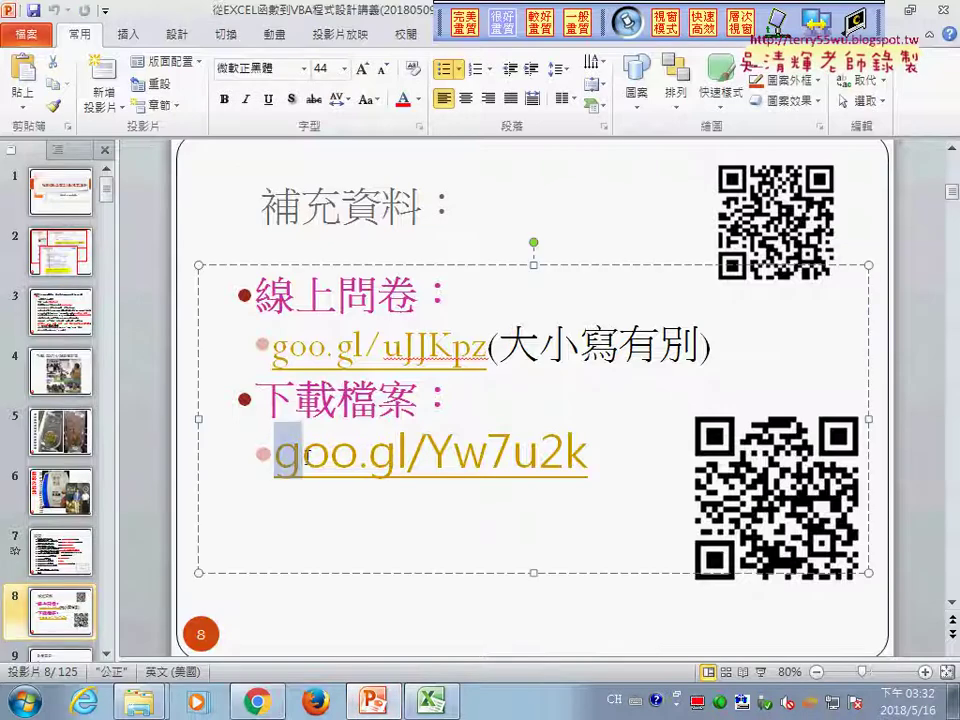